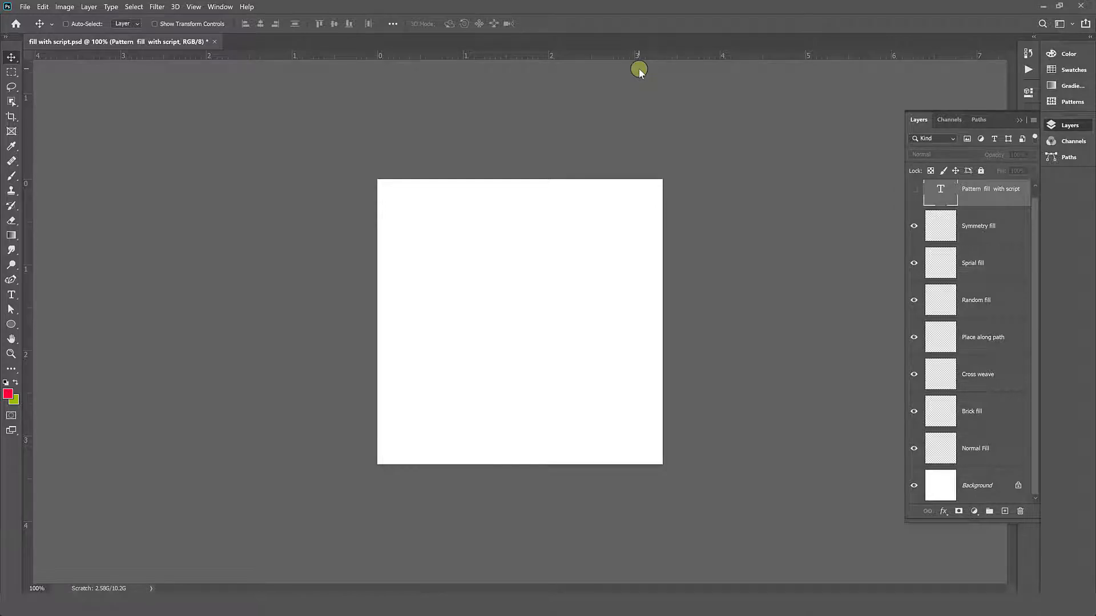
left_click(43, 7)
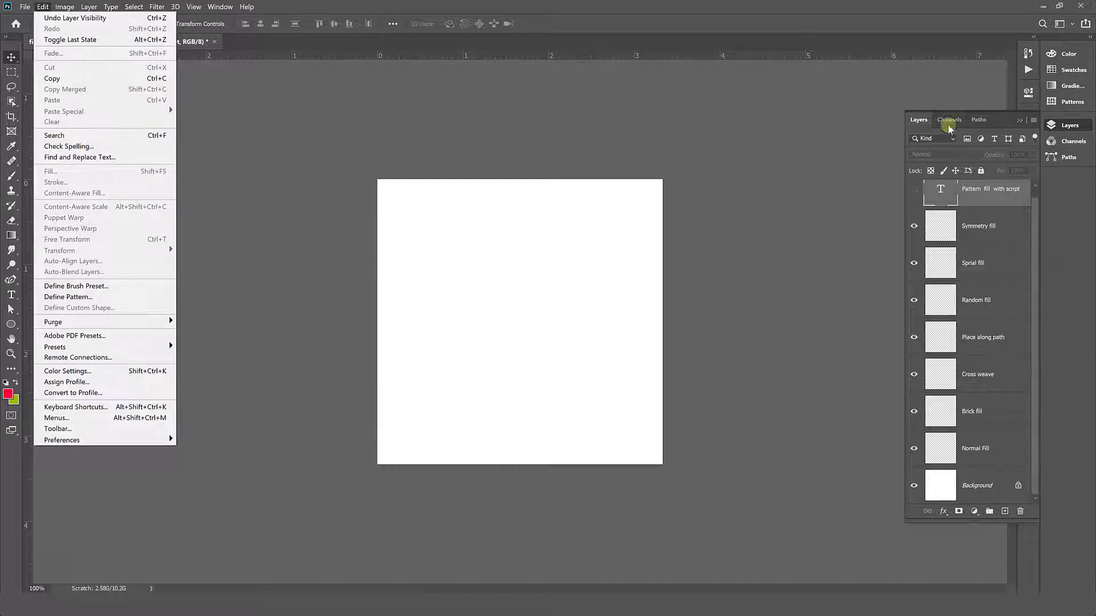
left_click(855, 27)
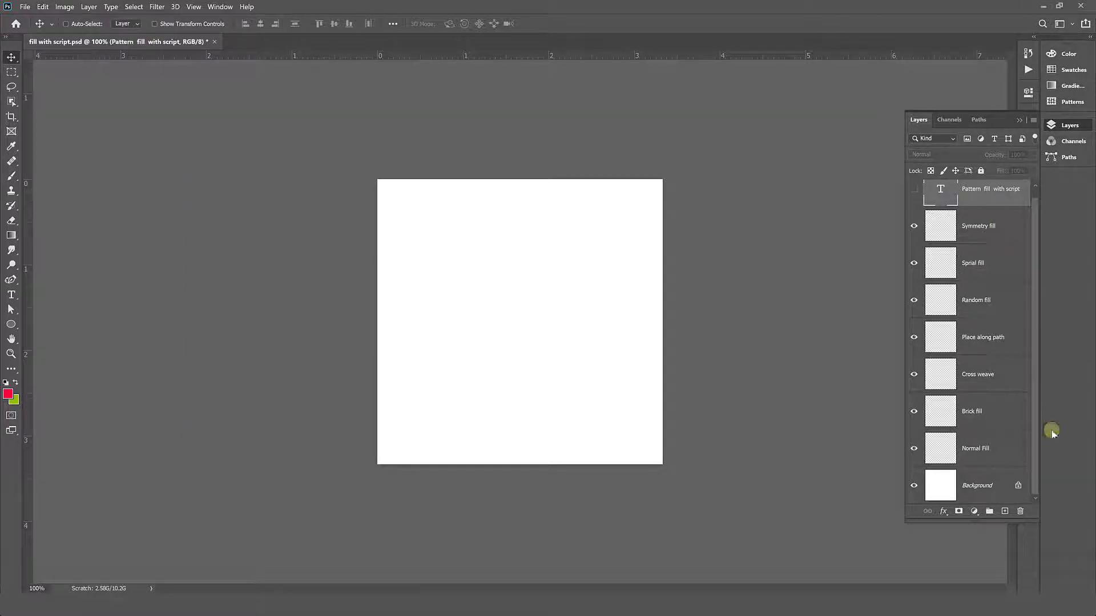
- Start a Fill on the Normal Fill layer with Pattern as its contents
left_click(997, 451)
left_click(45, 6)
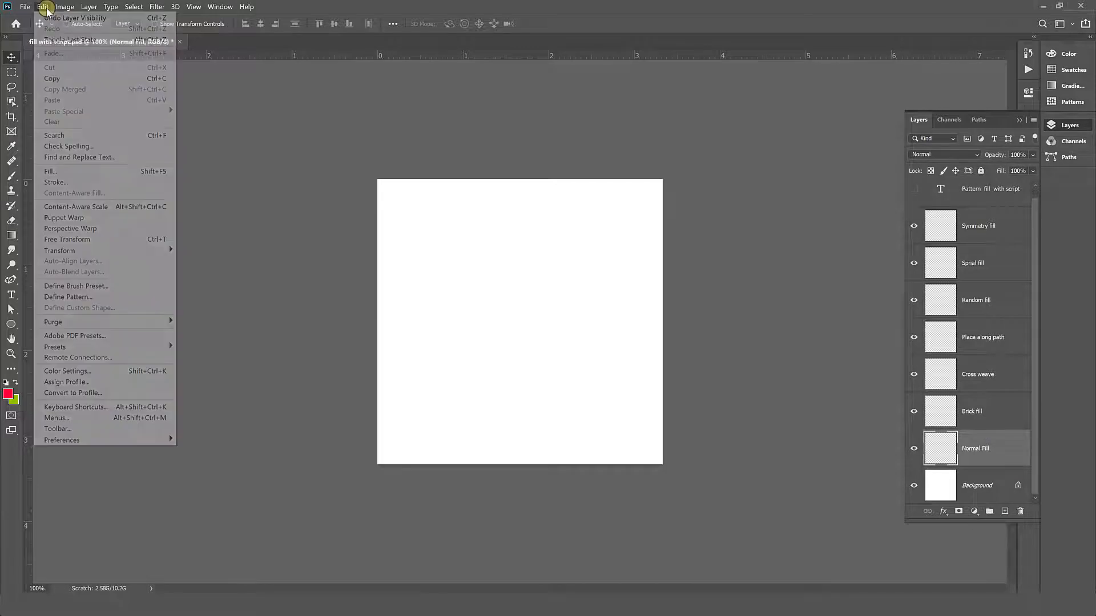
left_click(81, 169)
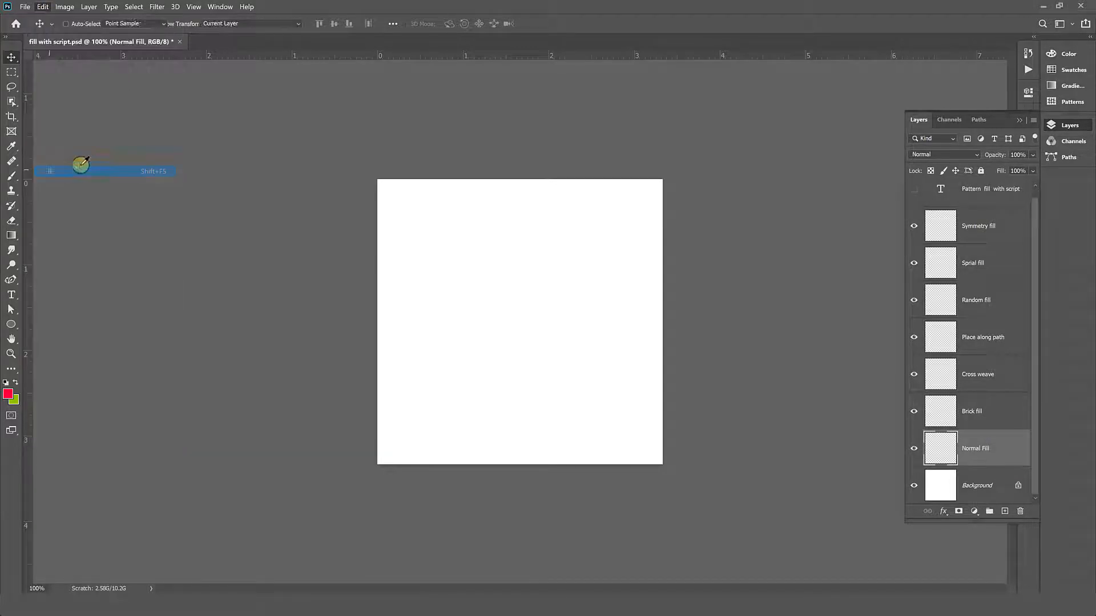
left_click_drag(230, 246, 278, 229)
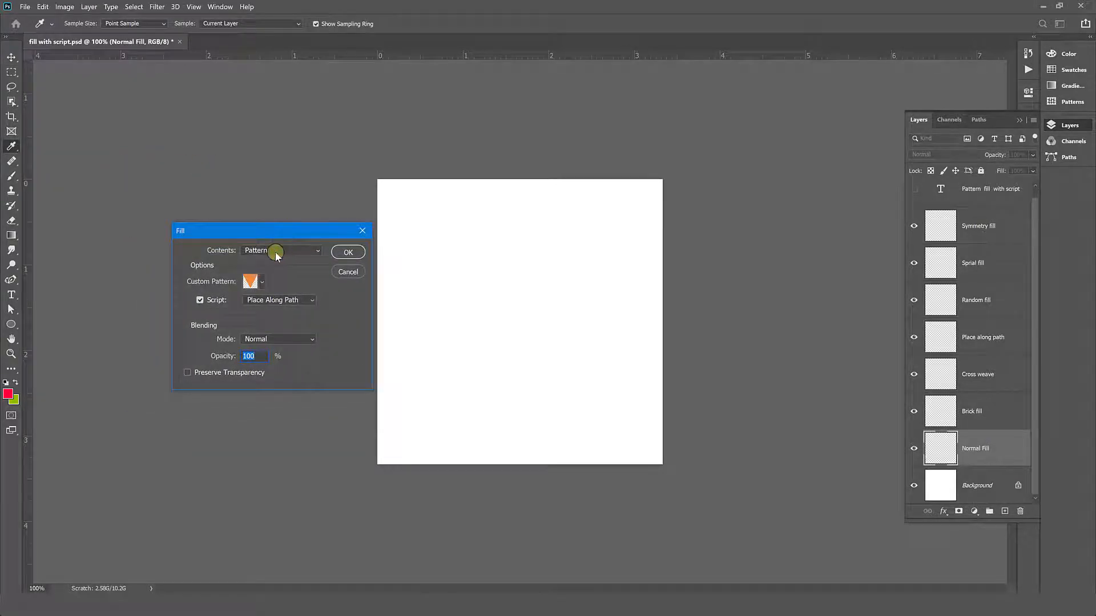
left_click(279, 251)
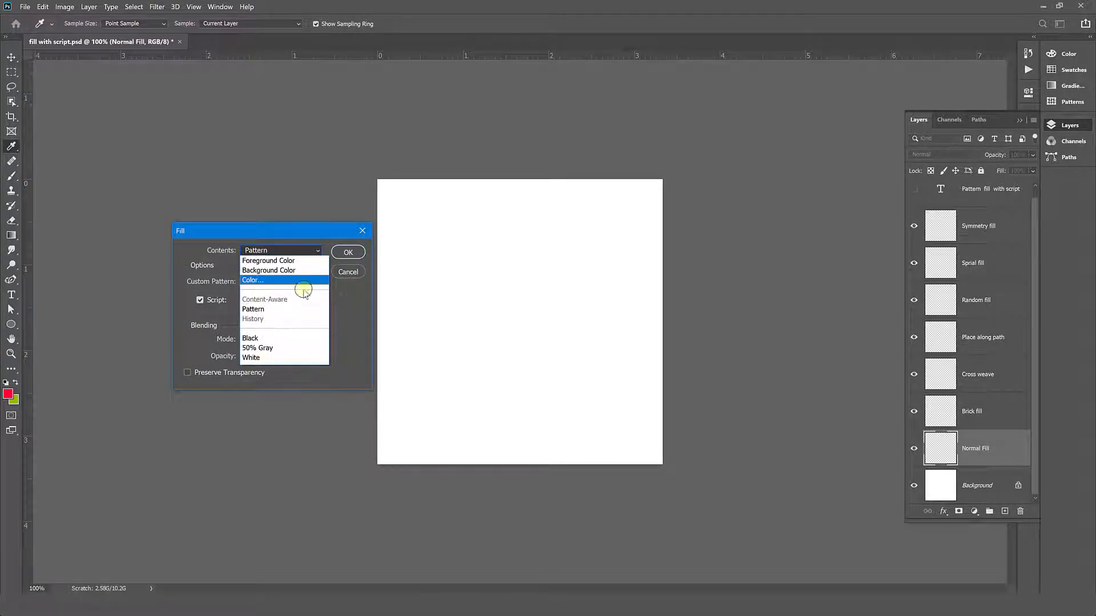
left_click(253, 309)
- Turn off the fill script, choose the yellow flower as the custom pattern and apply the fill
left_click(296, 301)
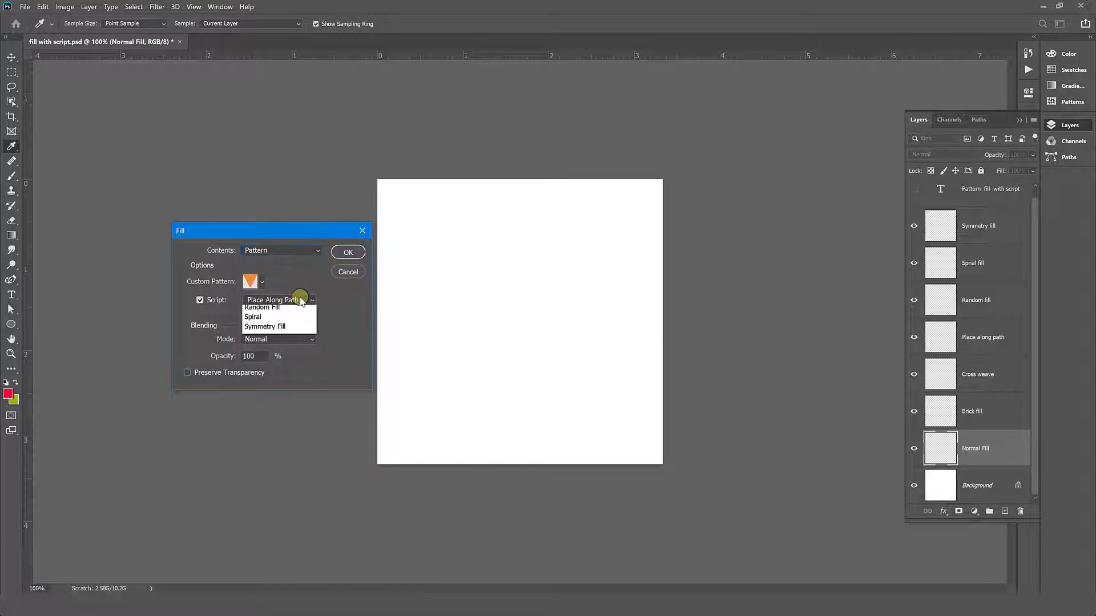
left_click(318, 300)
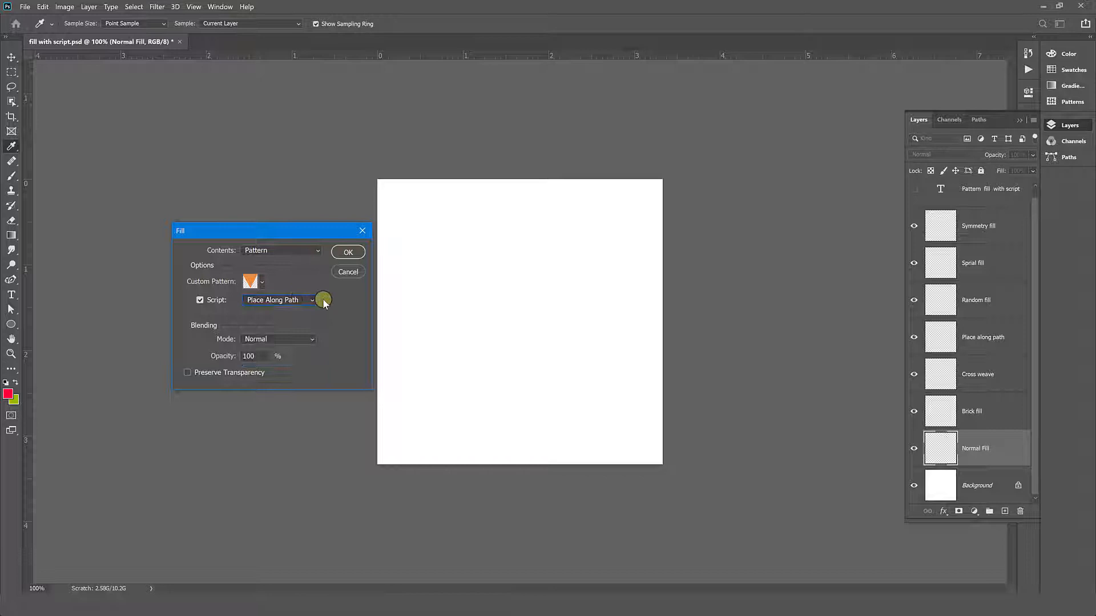
left_click(199, 301)
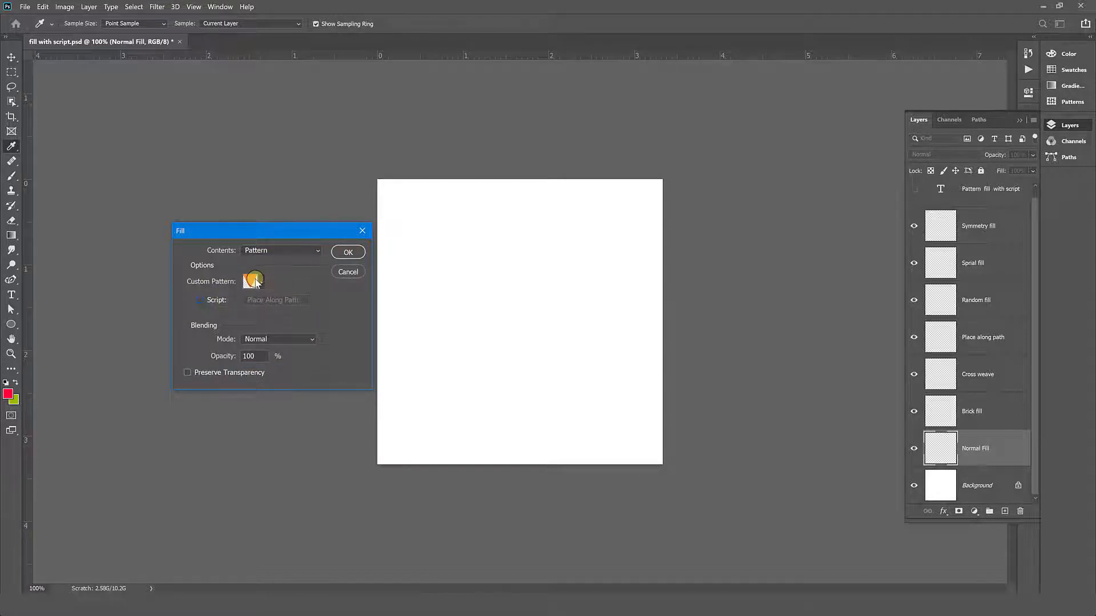
left_click(259, 280)
left_click_drag(300, 306, 301, 340)
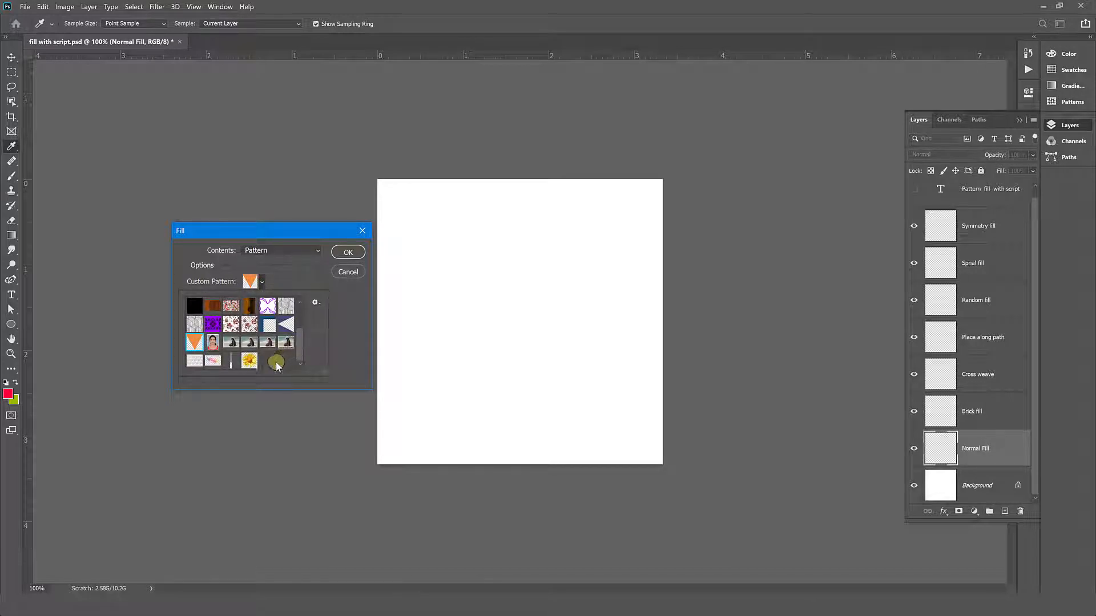
left_click(251, 362)
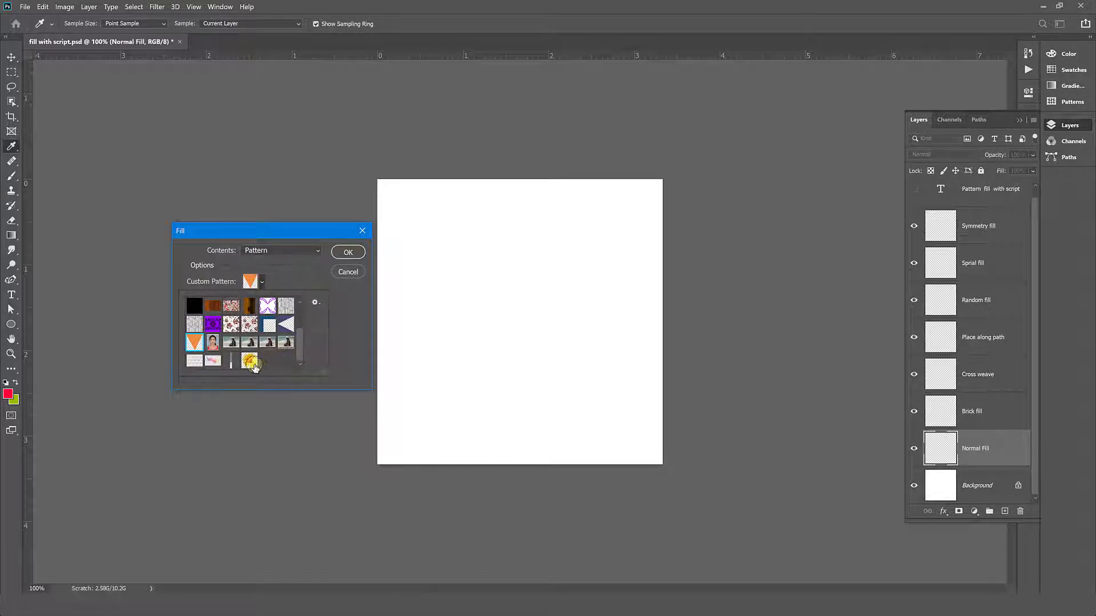
left_click(342, 252)
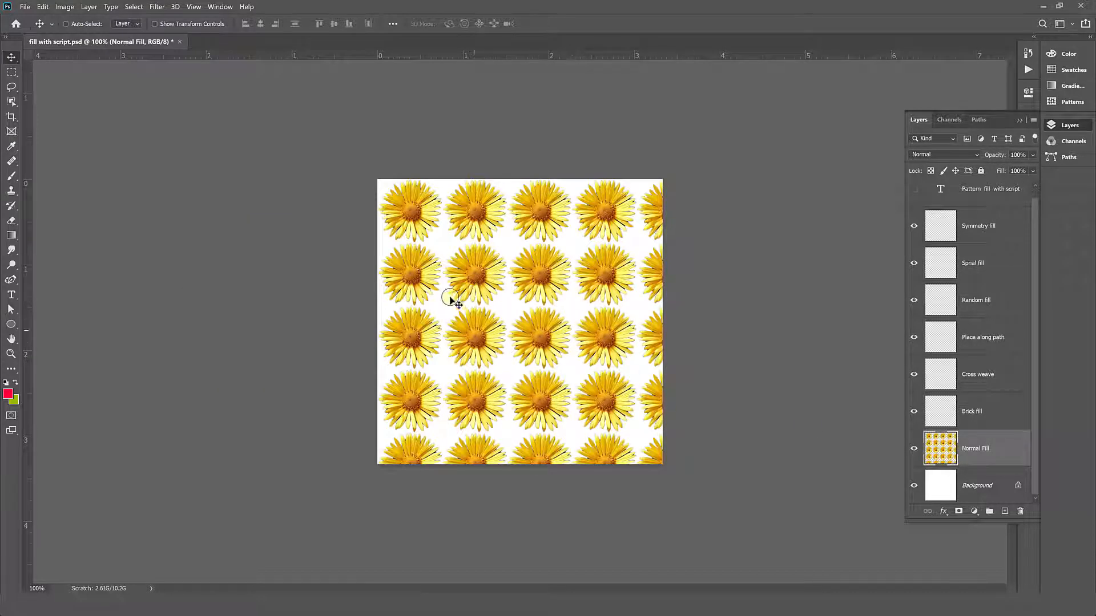
- Hide the Normal Fill layer and start a Fill on the Brick fill layer with Pattern as its contents
left_click(986, 421)
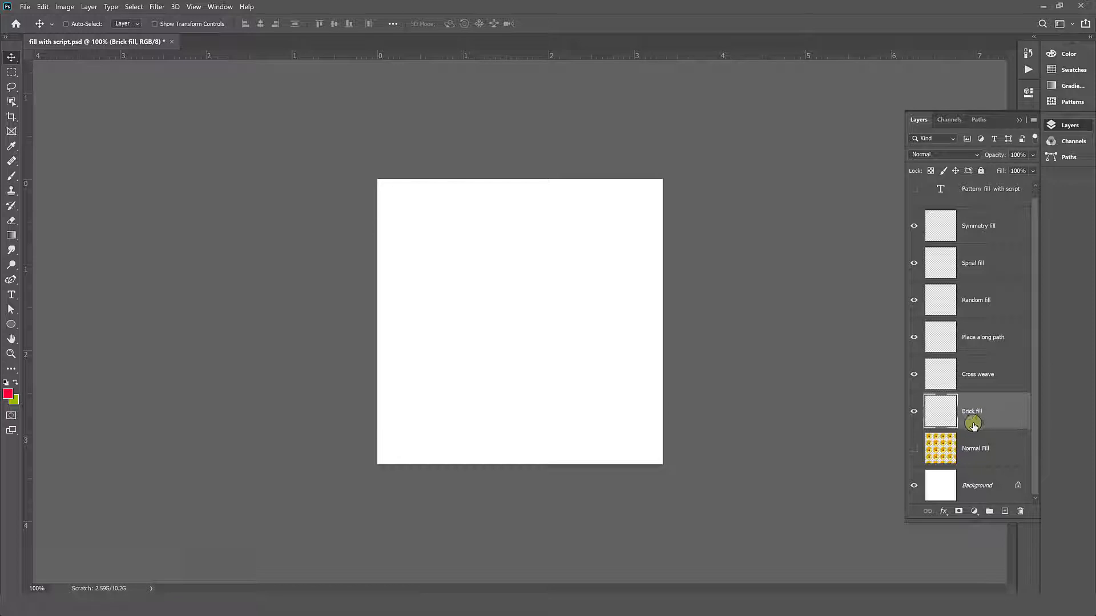
left_click(43, 6)
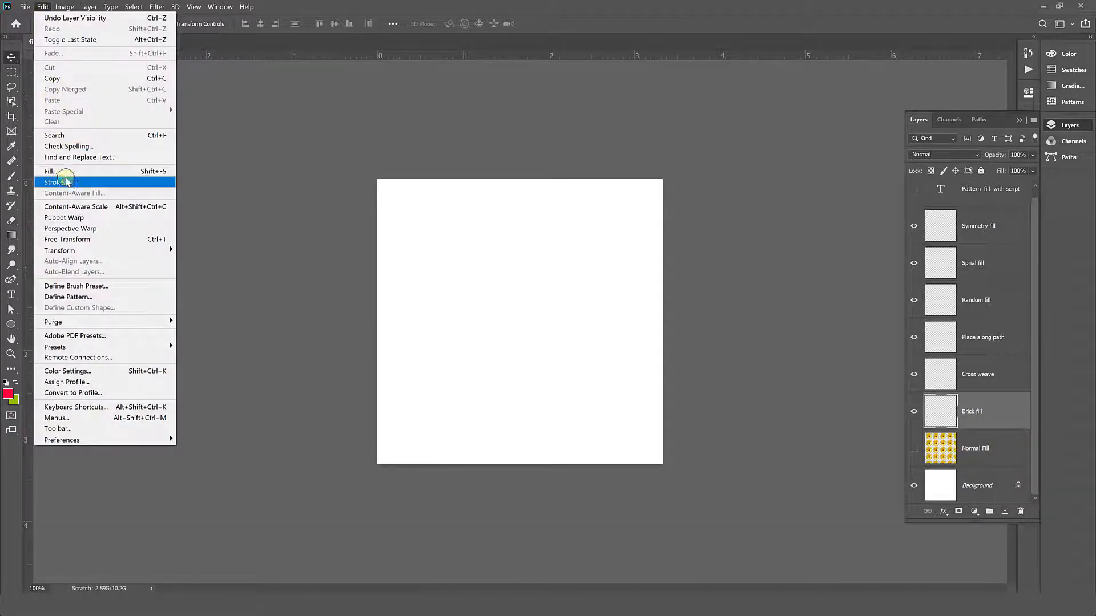
left_click(63, 172)
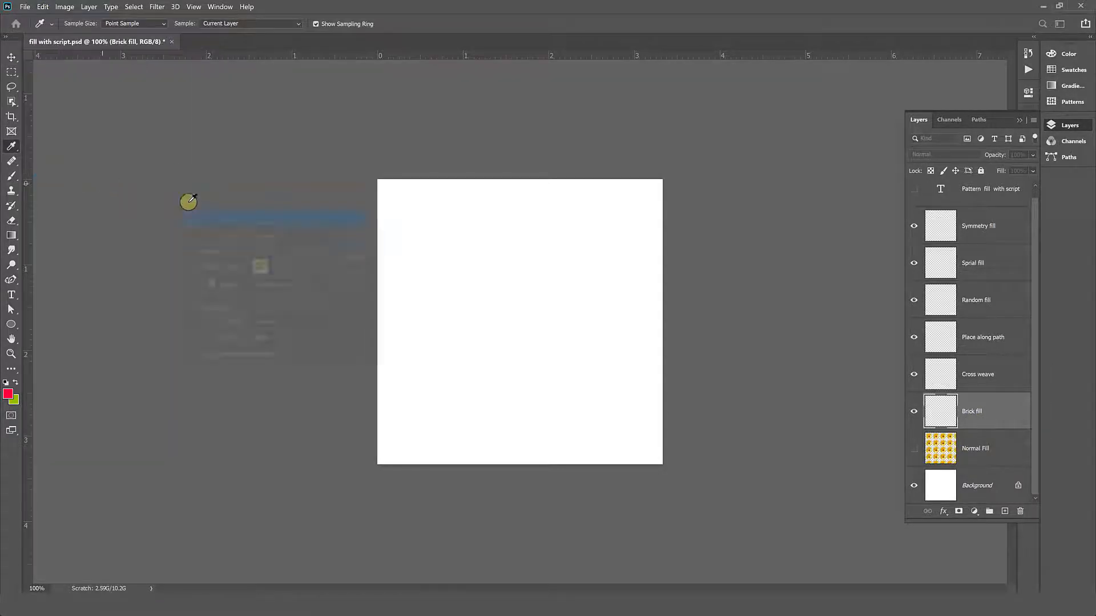
left_click(280, 290)
left_click(287, 256)
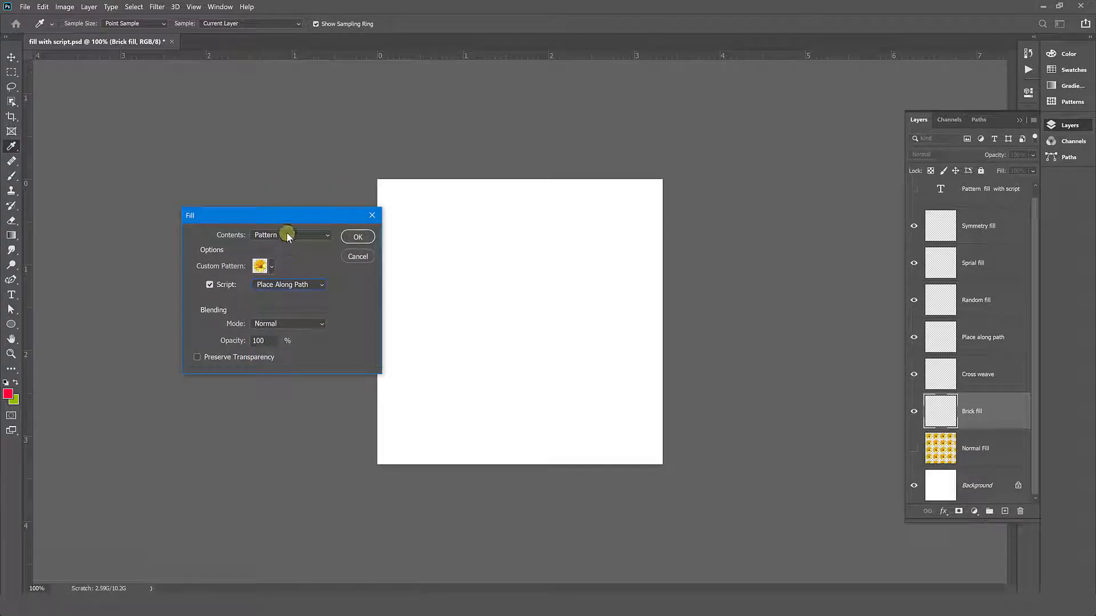
left_click(287, 235)
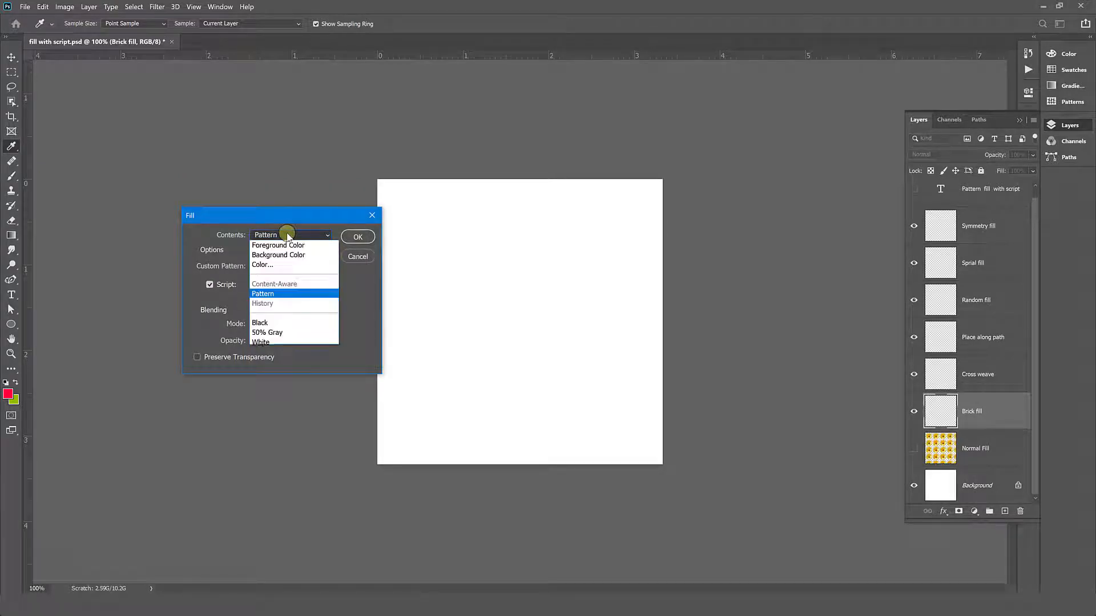
left_click(277, 294)
- Choose the yellow flower pattern with the Brick Fill script and proceed to the script's settings
left_click(272, 271)
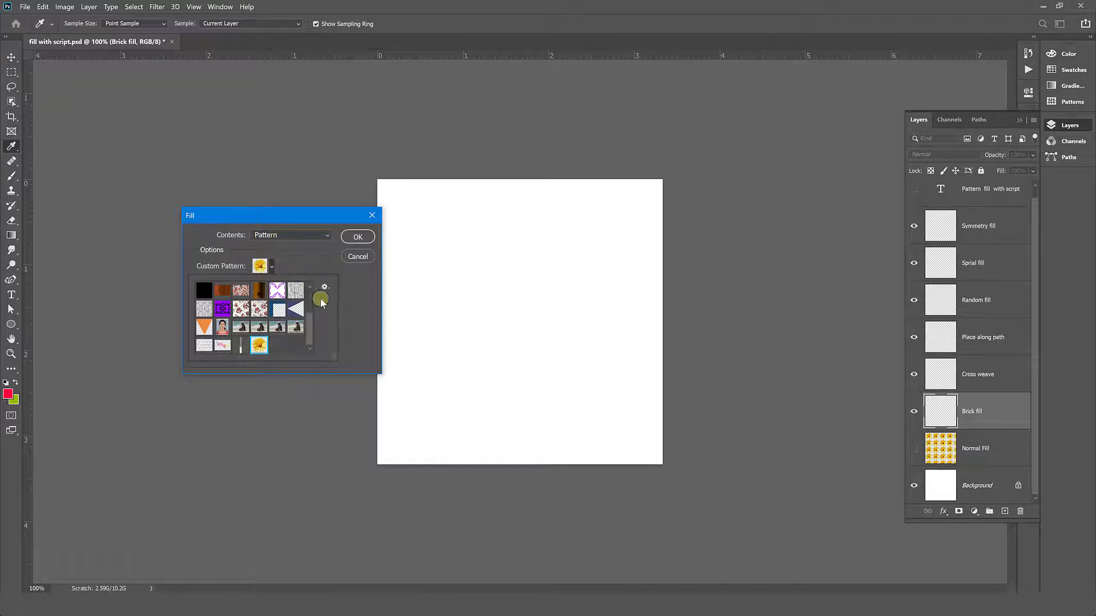
left_click(261, 352)
left_click(345, 327)
left_click(287, 284)
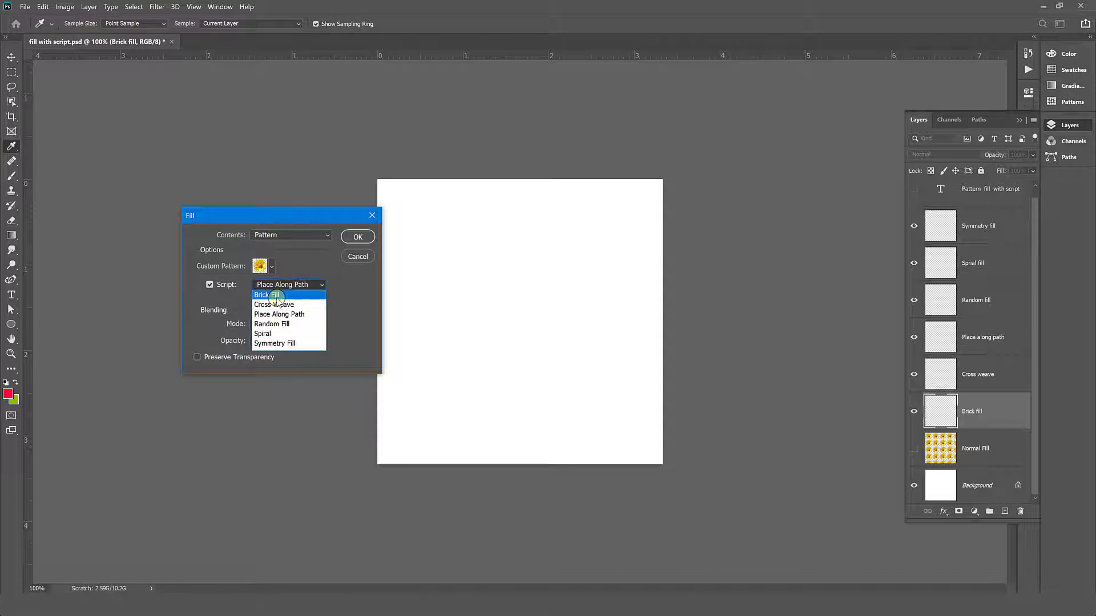
left_click(275, 295)
left_click(356, 239)
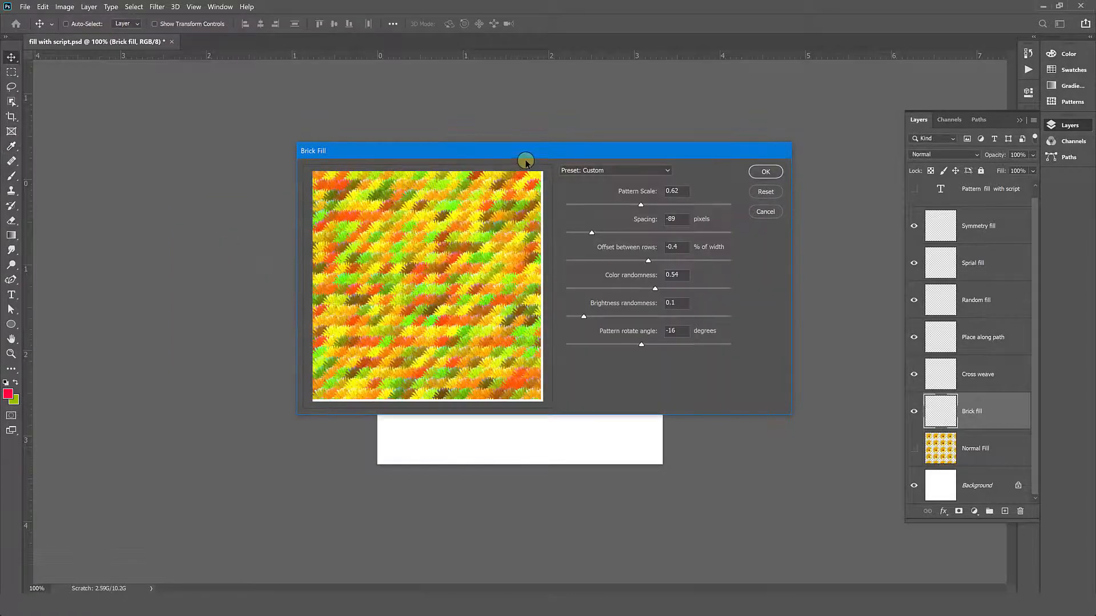
- Set the brick fill's pattern scale to 0.81, spacing to 6 pixels and offset between rows to -54.4% of width
left_click_drag(551, 151, 647, 167)
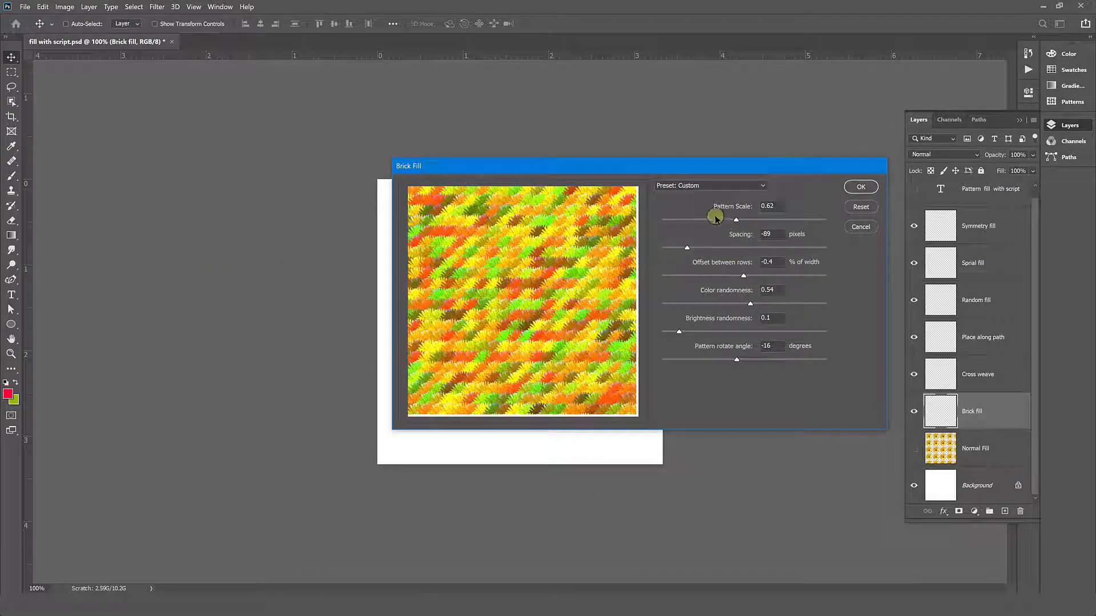
left_click_drag(738, 221, 762, 221)
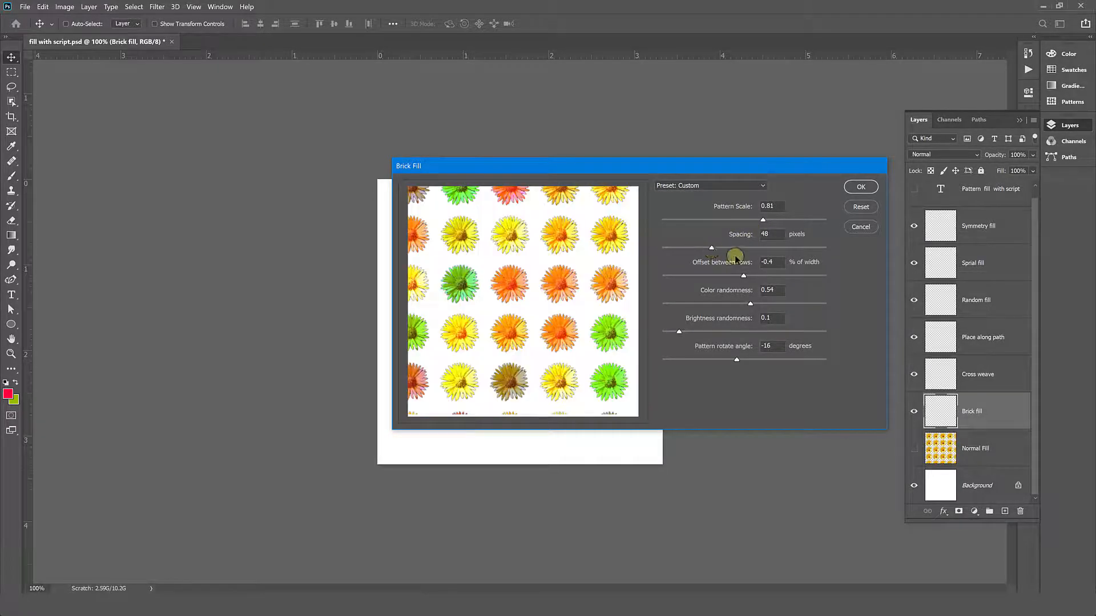
left_click_drag(703, 246, 689, 249)
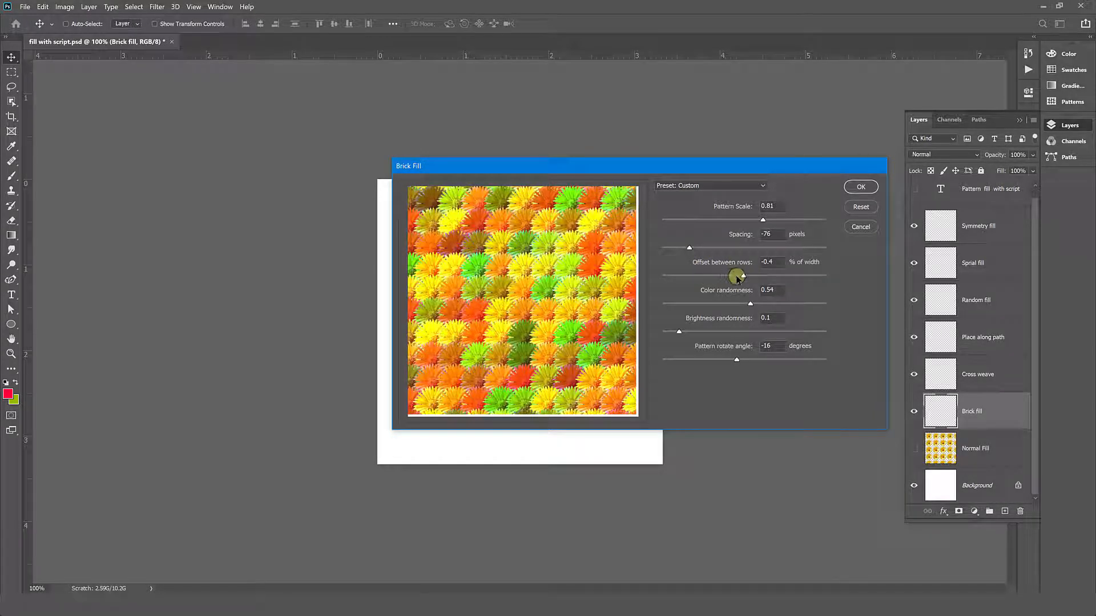
left_click(705, 249)
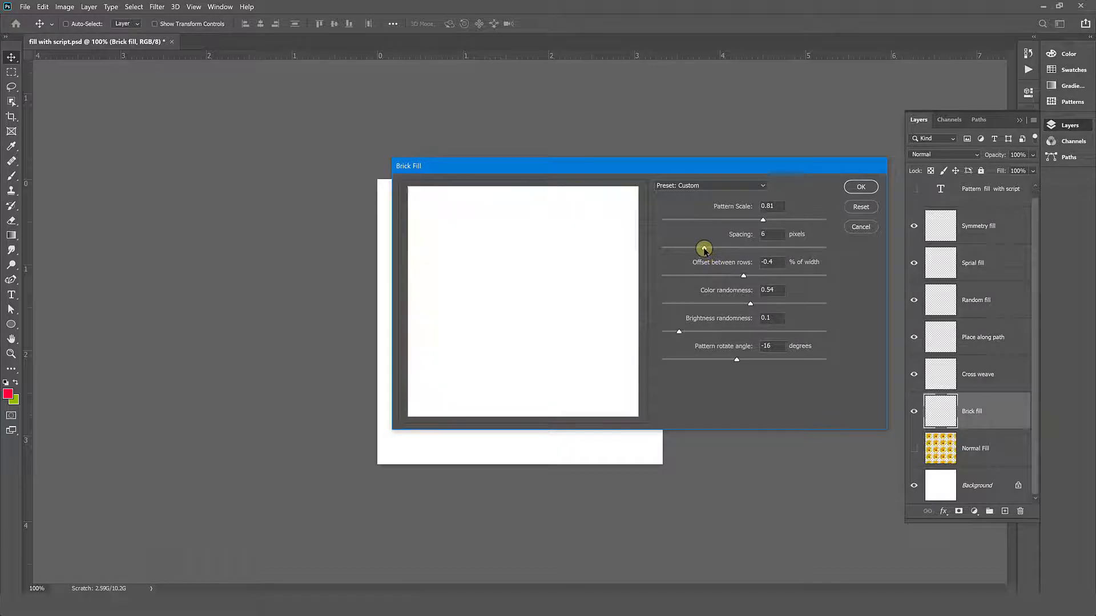
left_click(760, 276)
left_click_drag(760, 276, 701, 271)
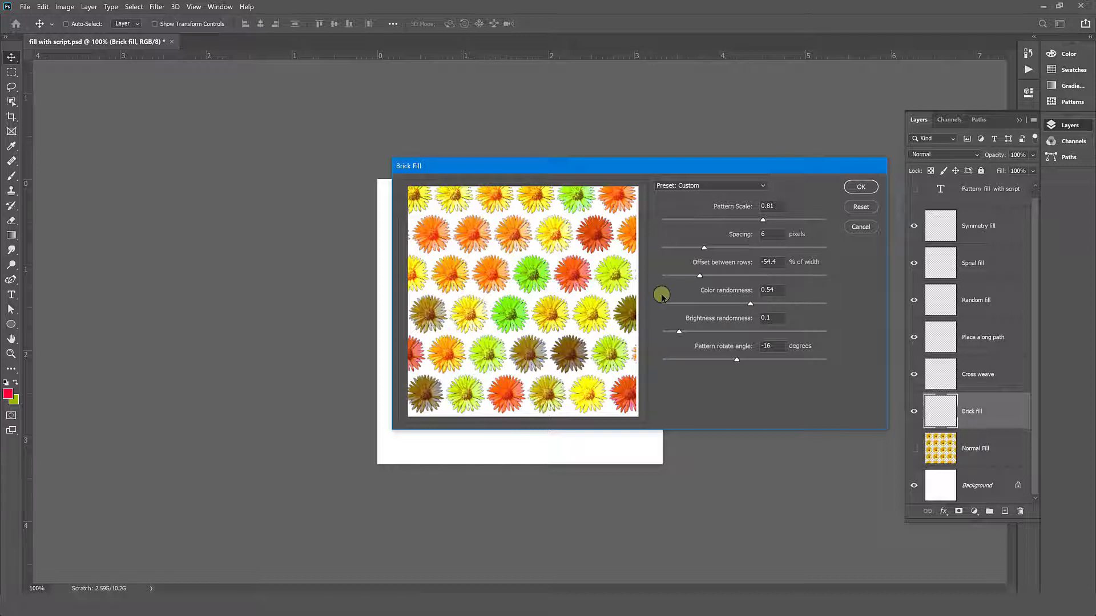
- Set the color randomness to 0.42, brightness randomness to 0.53 and pattern rotate angle to -107 degrees
left_click_drag(673, 308, 731, 307)
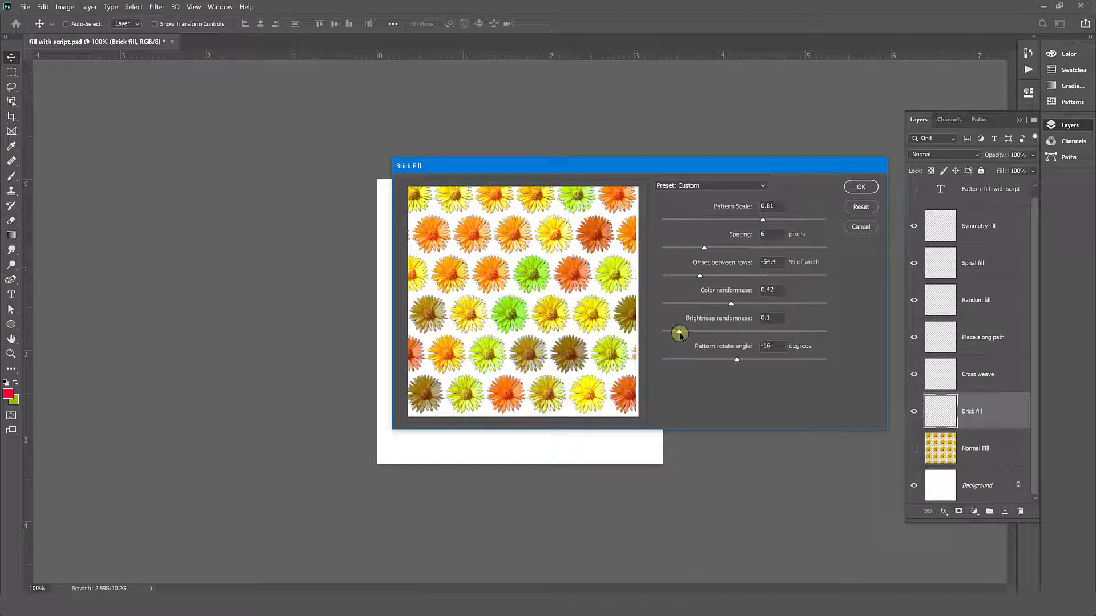
left_click_drag(684, 333, 748, 341)
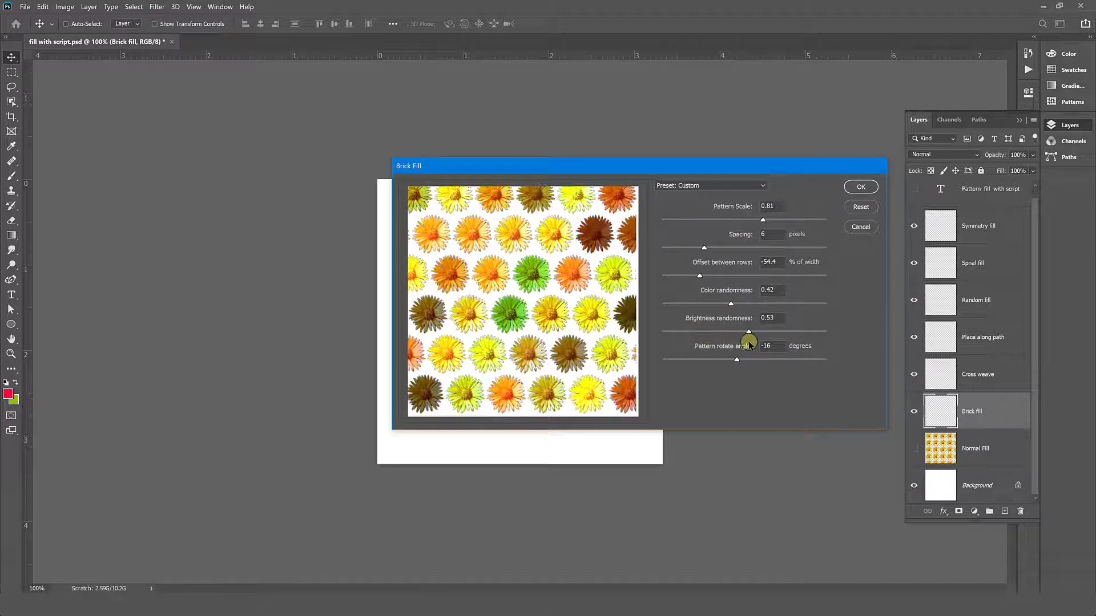
left_click(687, 360)
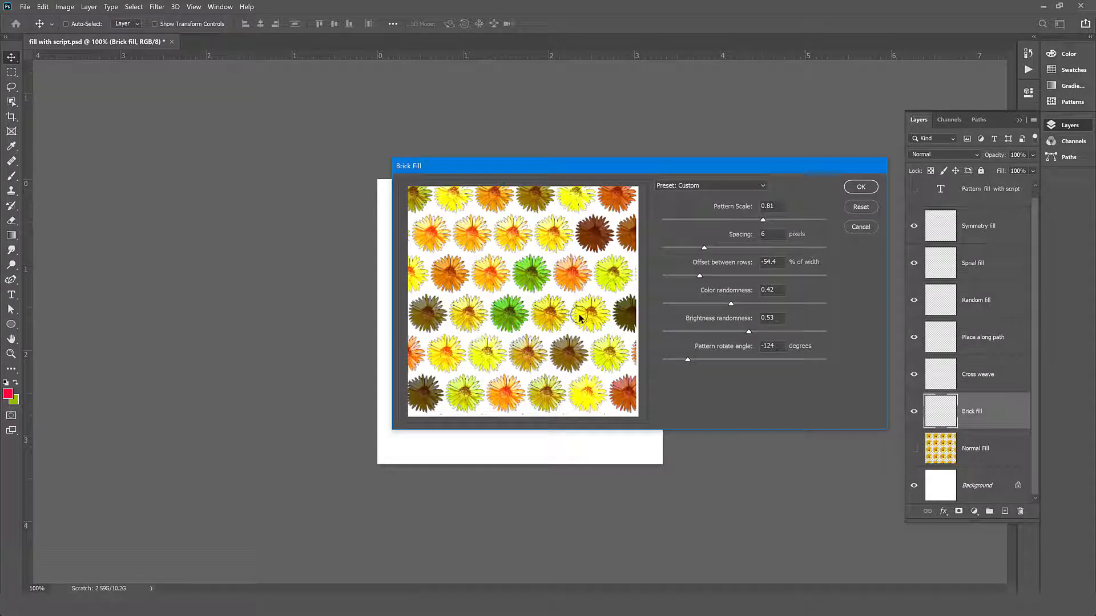
left_click_drag(712, 362, 762, 361)
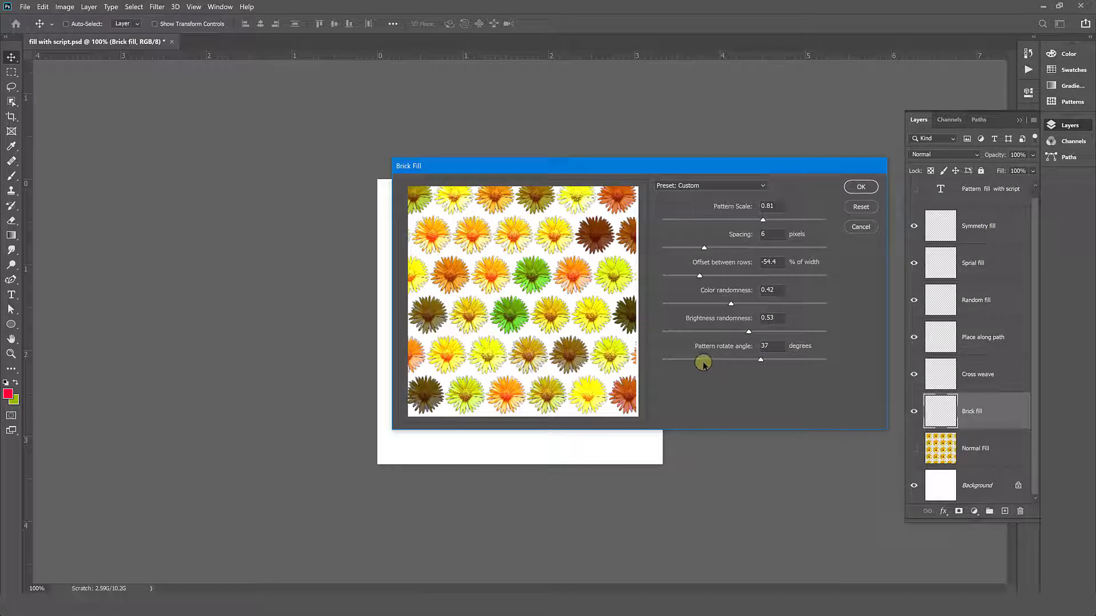
- Set the brick fill's spacing to -45 pixels and apply the fill to the layer
left_click(695, 249)
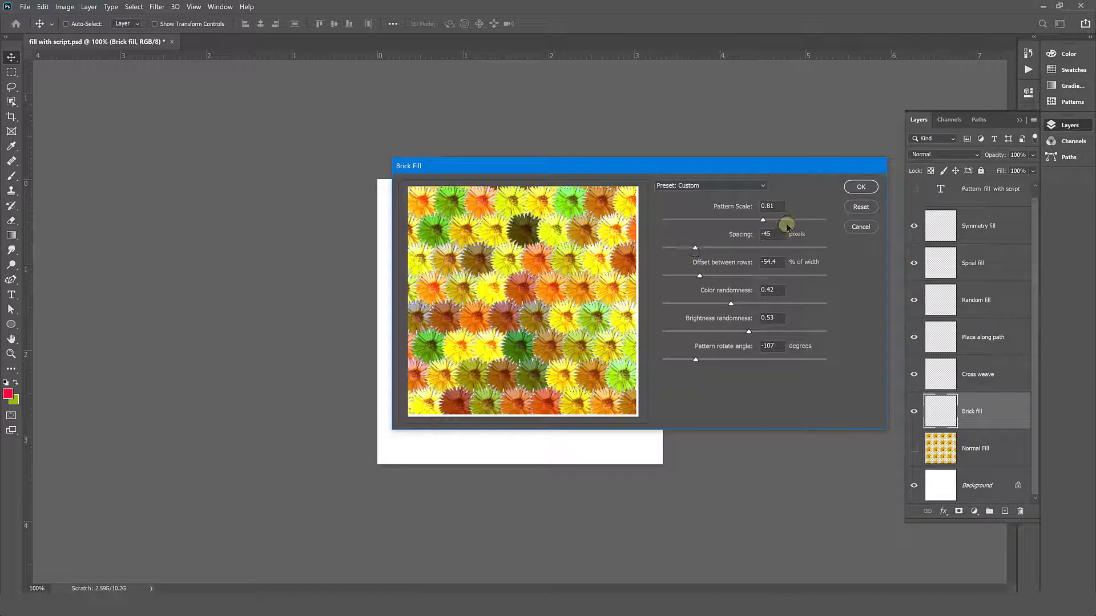
left_click_drag(861, 171, 860, 184)
left_click(860, 199)
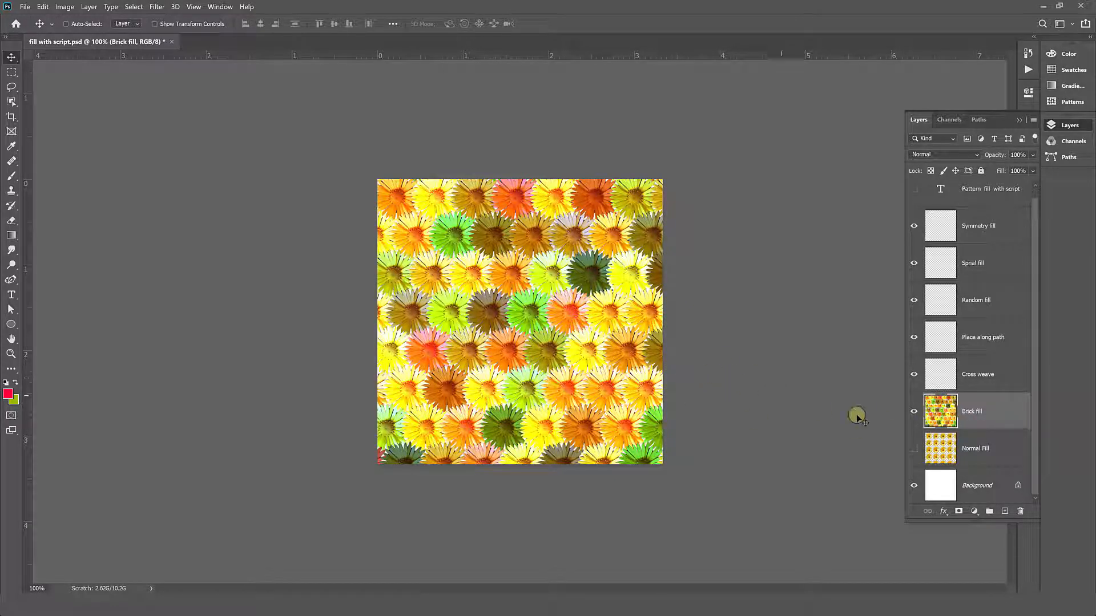
- Hide the Brick fill layer and start a pattern fill with the Cross Weave script on the Cross weave layer
left_click(913, 407)
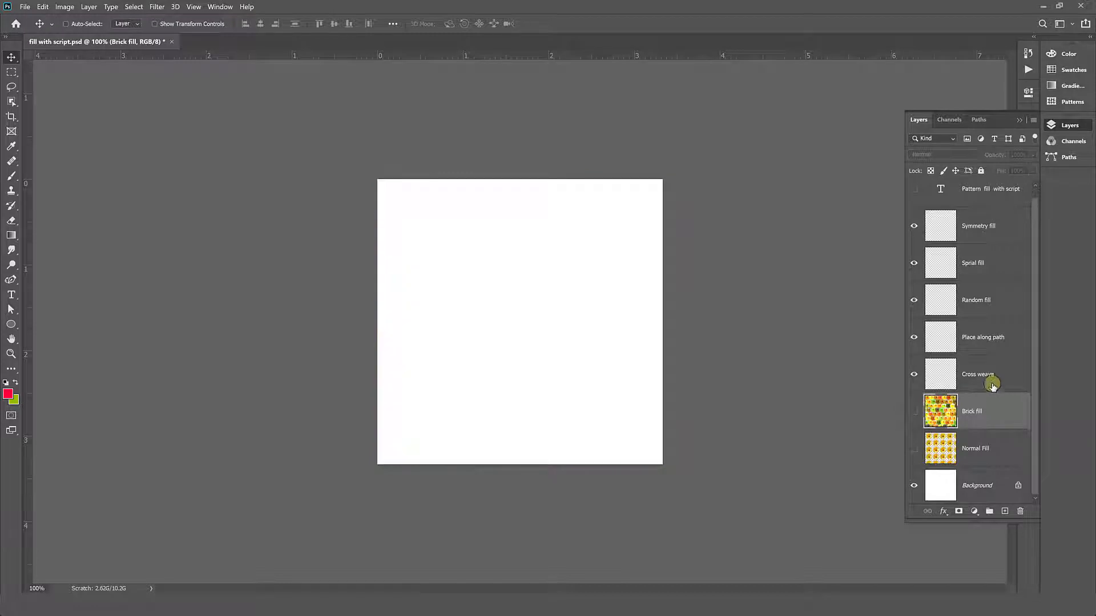
left_click(981, 377)
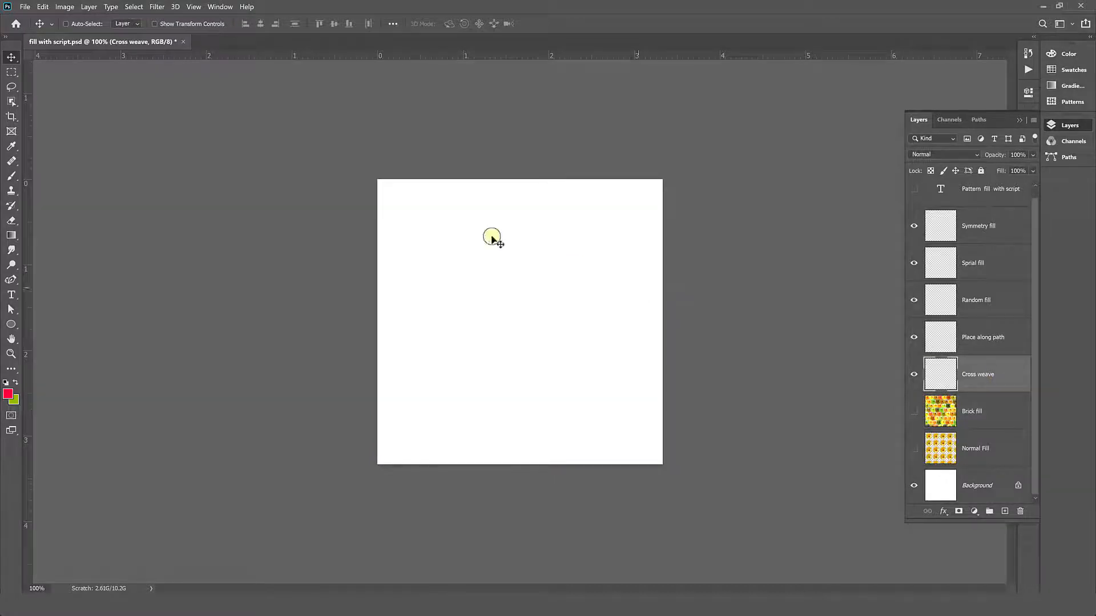
left_click(44, 8)
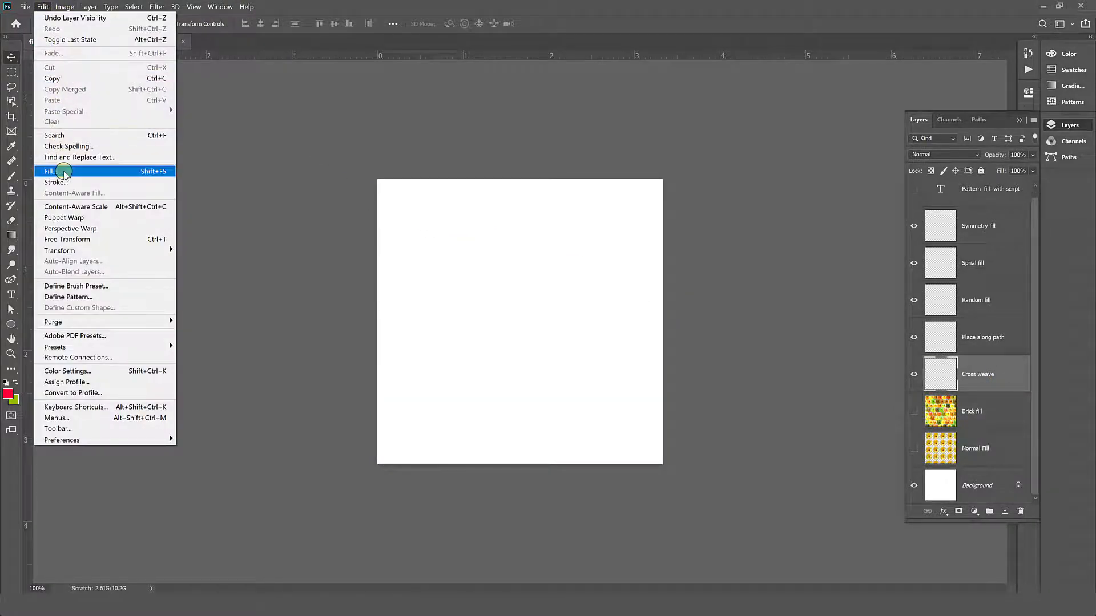
left_click(51, 169)
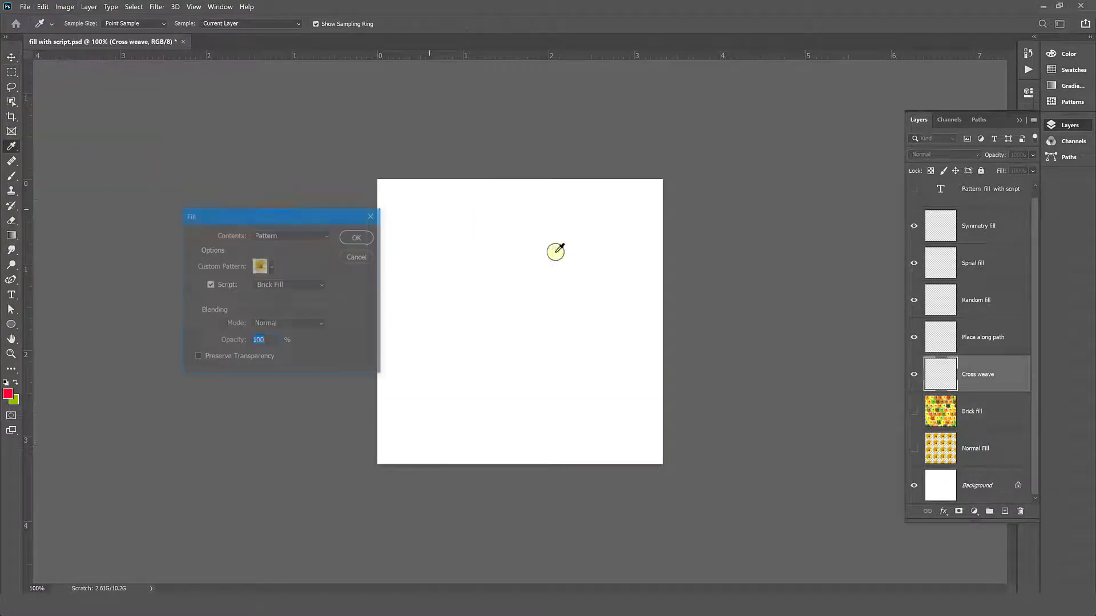
left_click(301, 283)
left_click(288, 304)
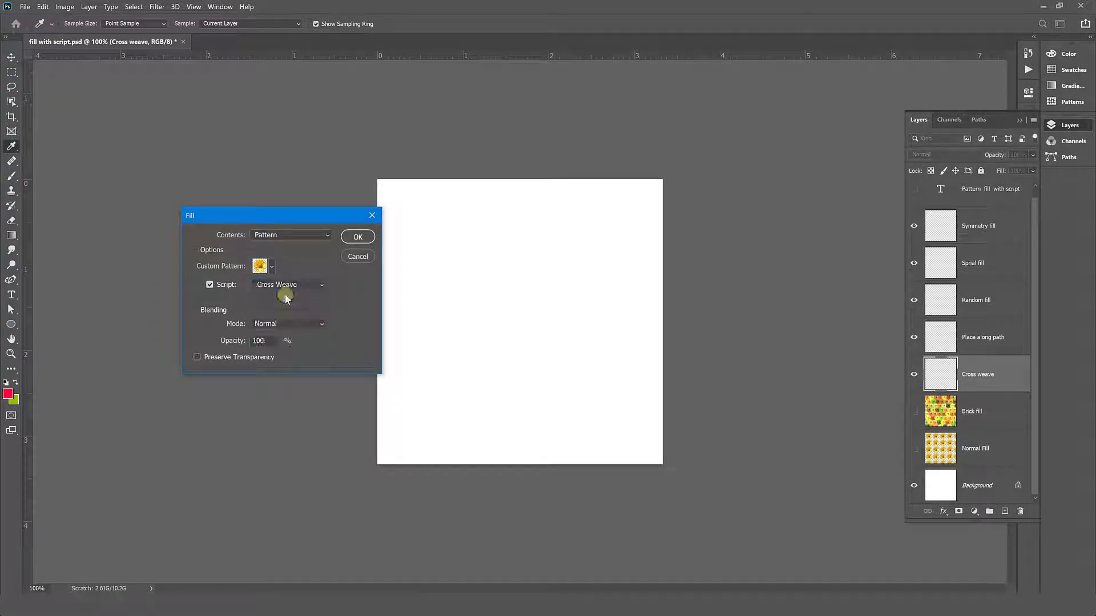
left_click_drag(296, 216, 303, 207)
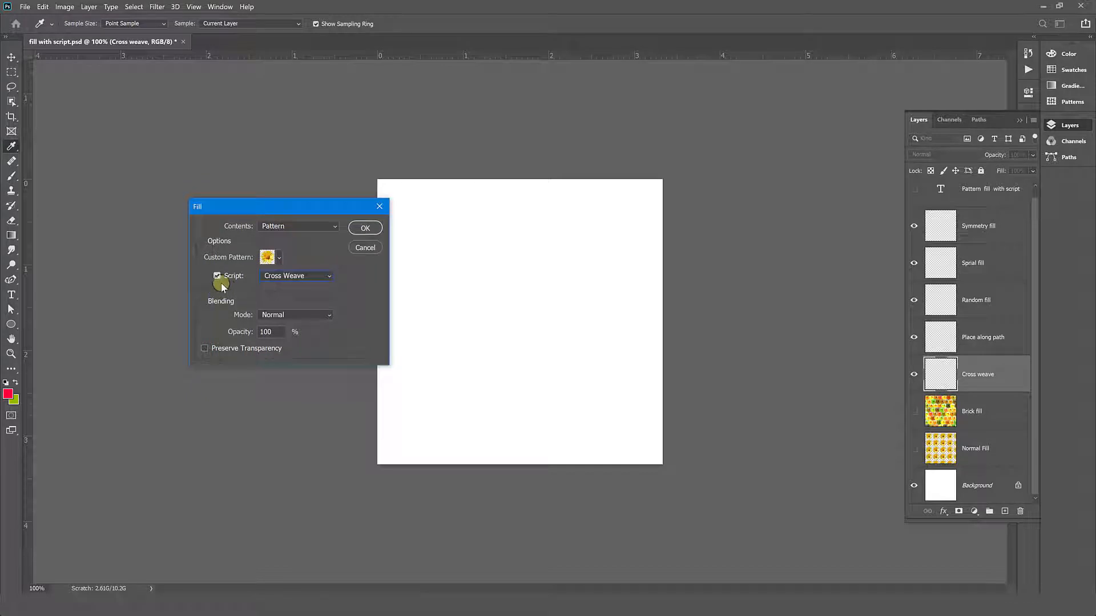
left_click(366, 228)
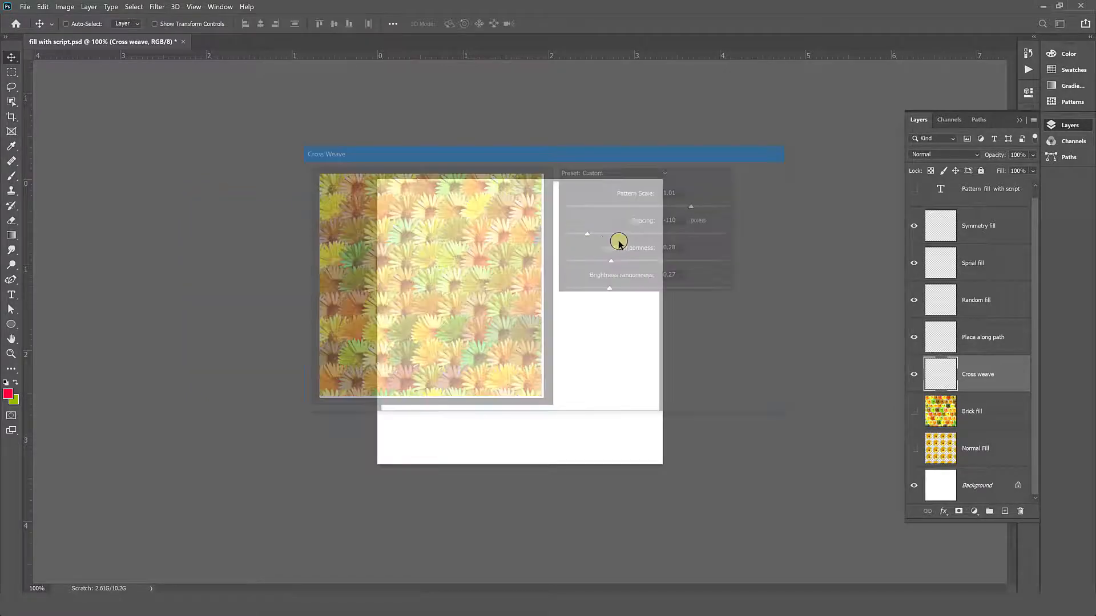
- Set the cross weave's pattern scale to 0.74 and its spacing to -120 pixels
left_click_drag(622, 154, 419, 127)
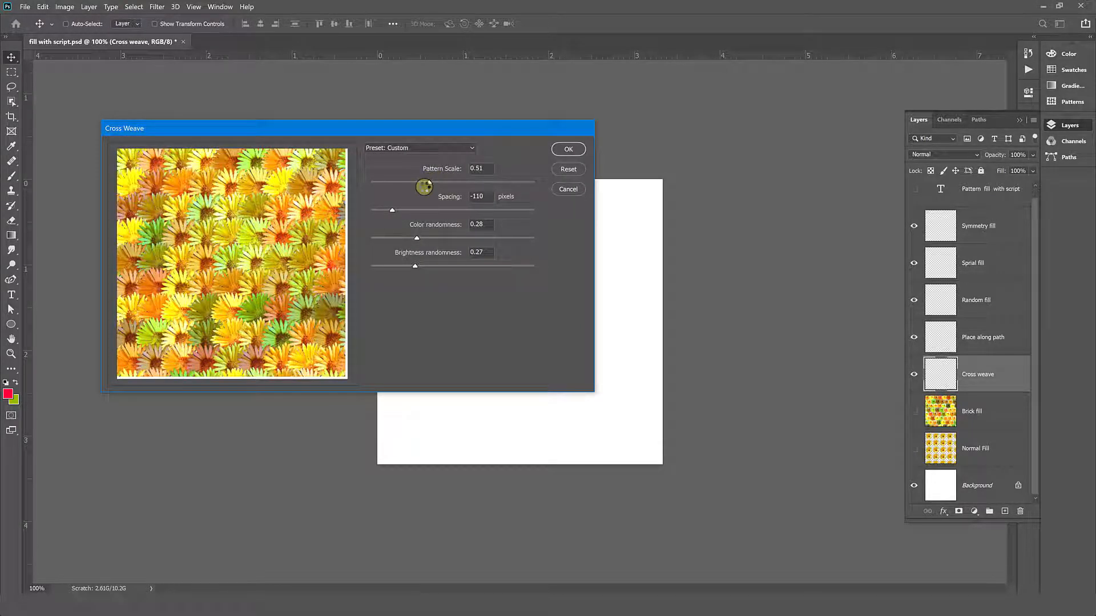
left_click_drag(424, 187, 461, 182)
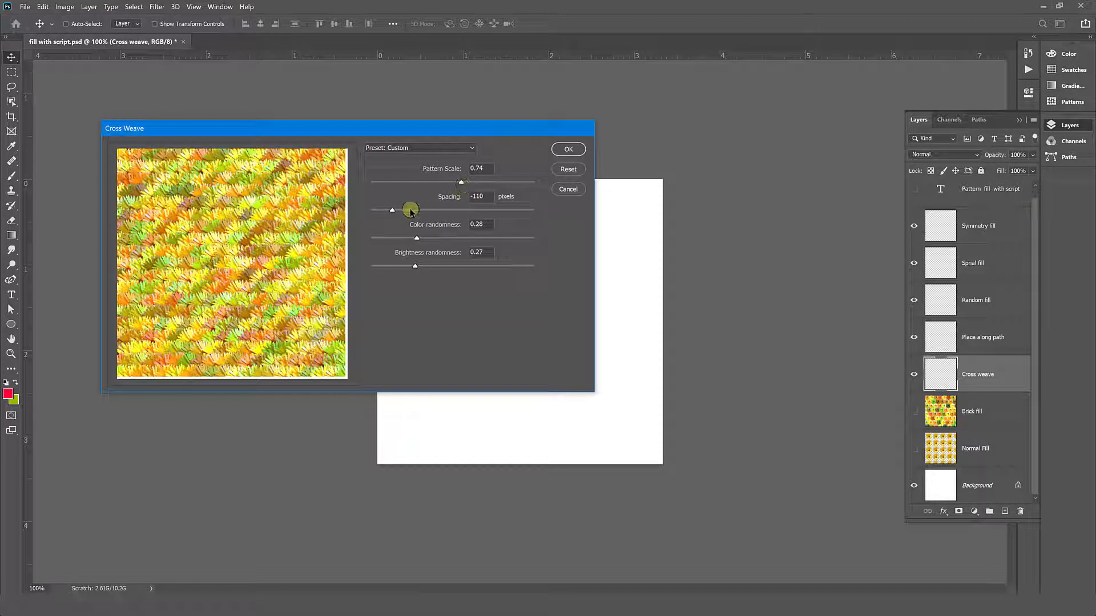
left_click_drag(402, 212, 406, 211)
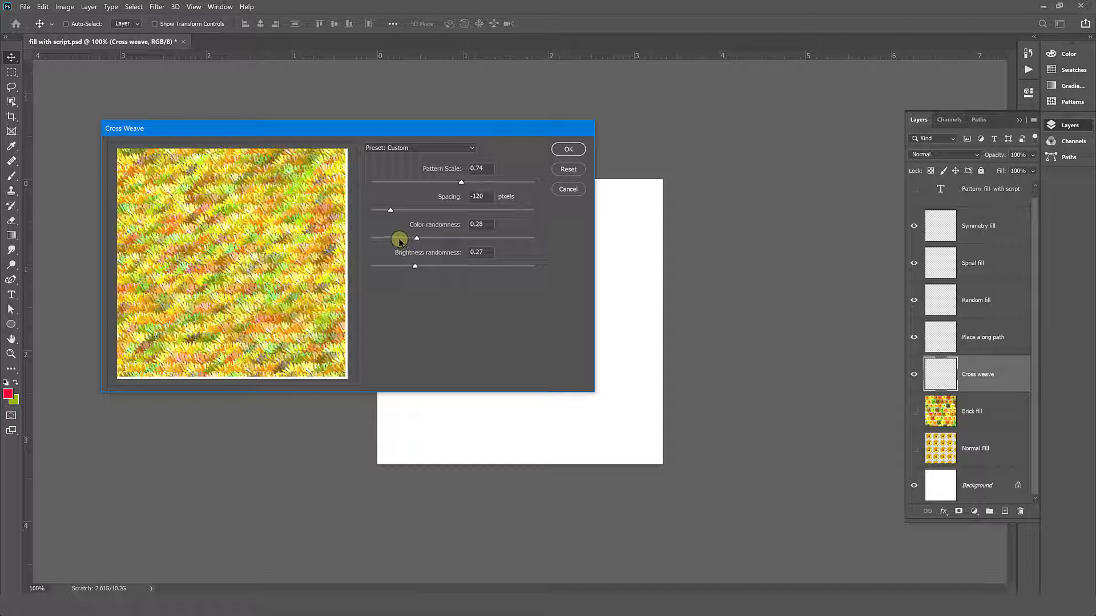
- Set the cross weave's color randomness to 0.15 and apply the fill to the layer
left_click_drag(395, 239, 468, 238)
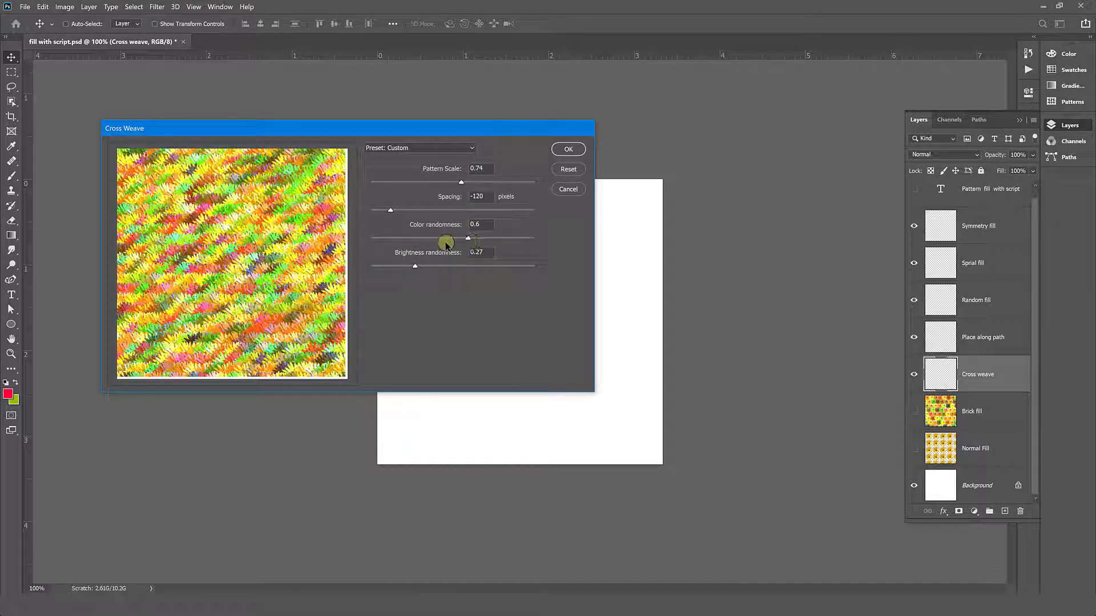
left_click(383, 238)
left_click_drag(384, 241, 397, 241)
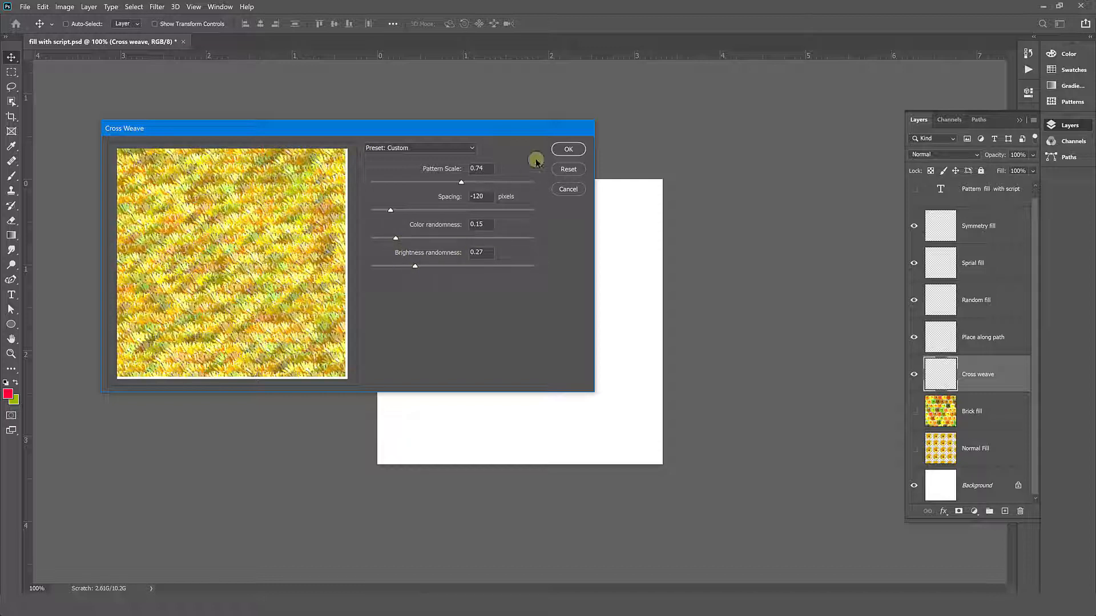
left_click(569, 154)
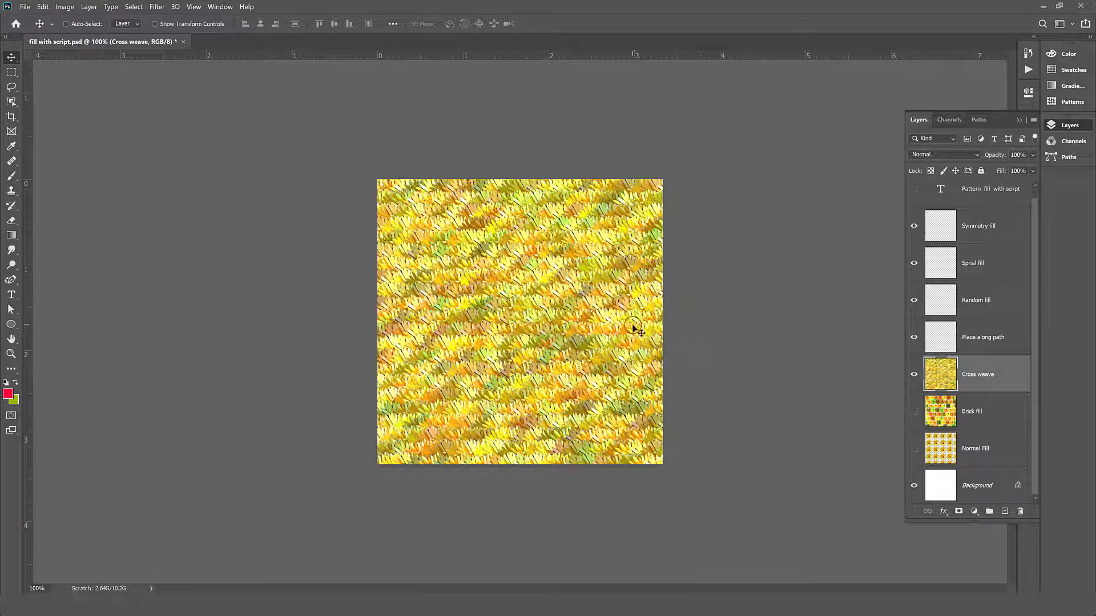
- Make the Place along path layer active and hide the Cross weave layer
left_click(981, 347)
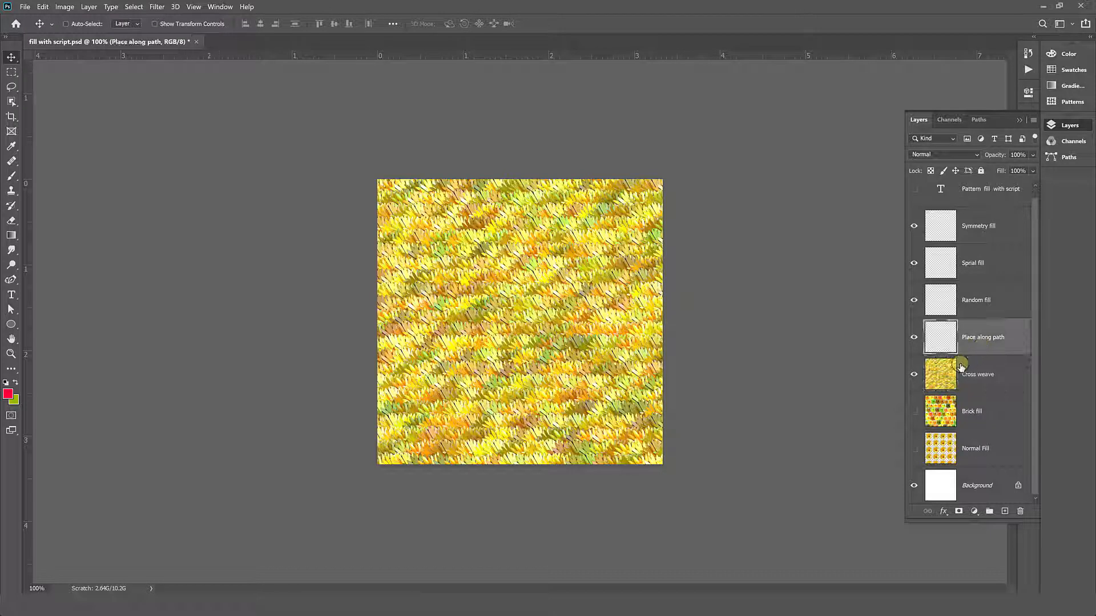
left_click(913, 376)
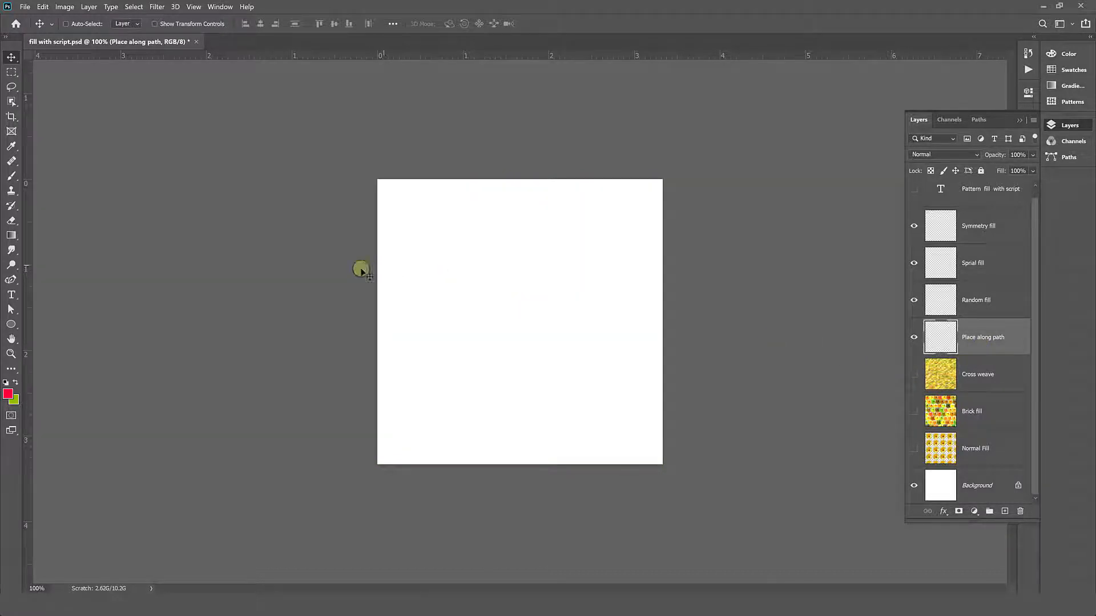
- Draw a nearly circular ellipse path of about 813 by 801 px on the canvas
left_click(10, 280)
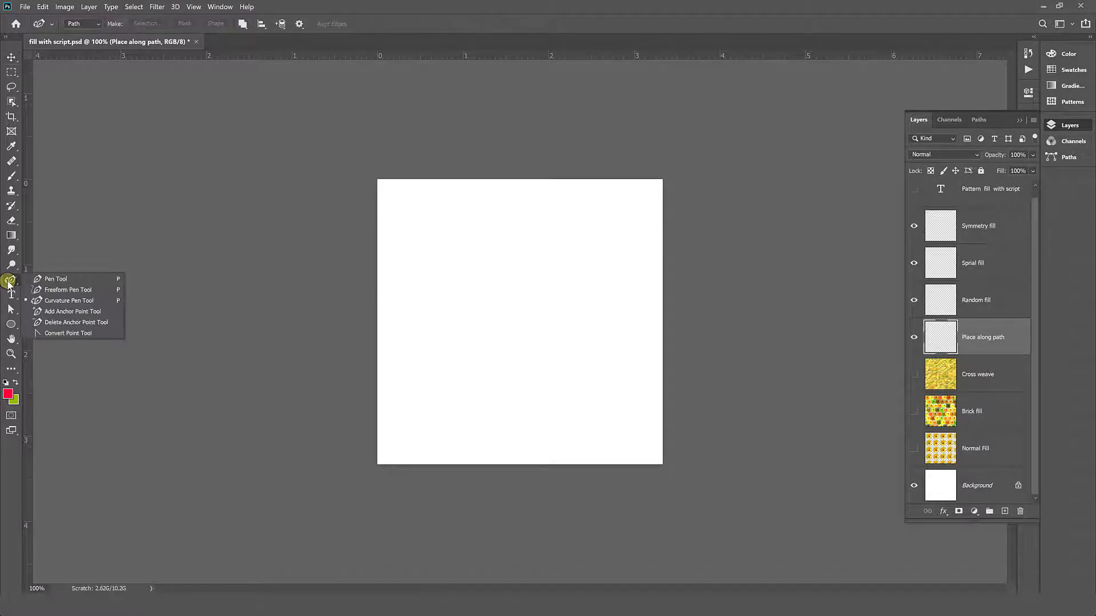
left_click_drag(5, 325, 52, 348)
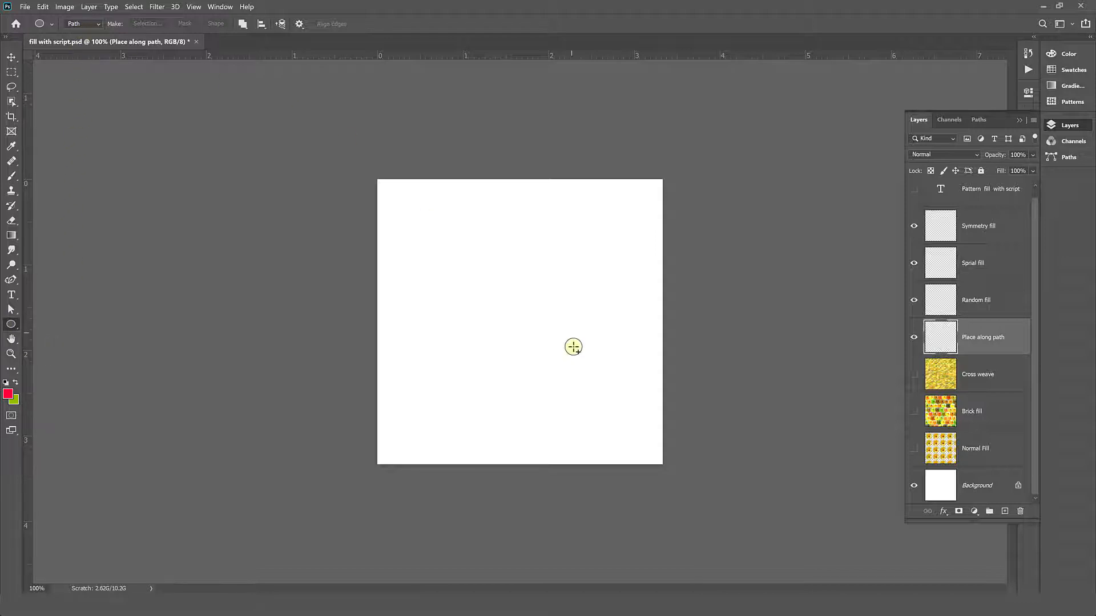
left_click_drag(530, 341, 649, 451)
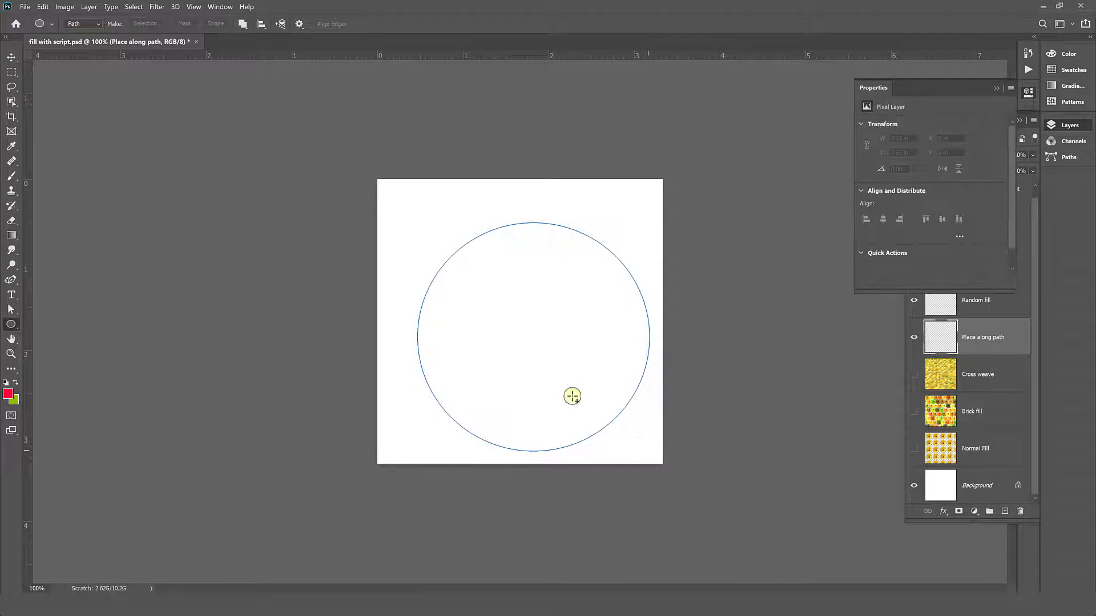
- Choose the orange triangle pattern with the Place Along Path script for the fill and proceed to the script's settings
left_click(45, 11)
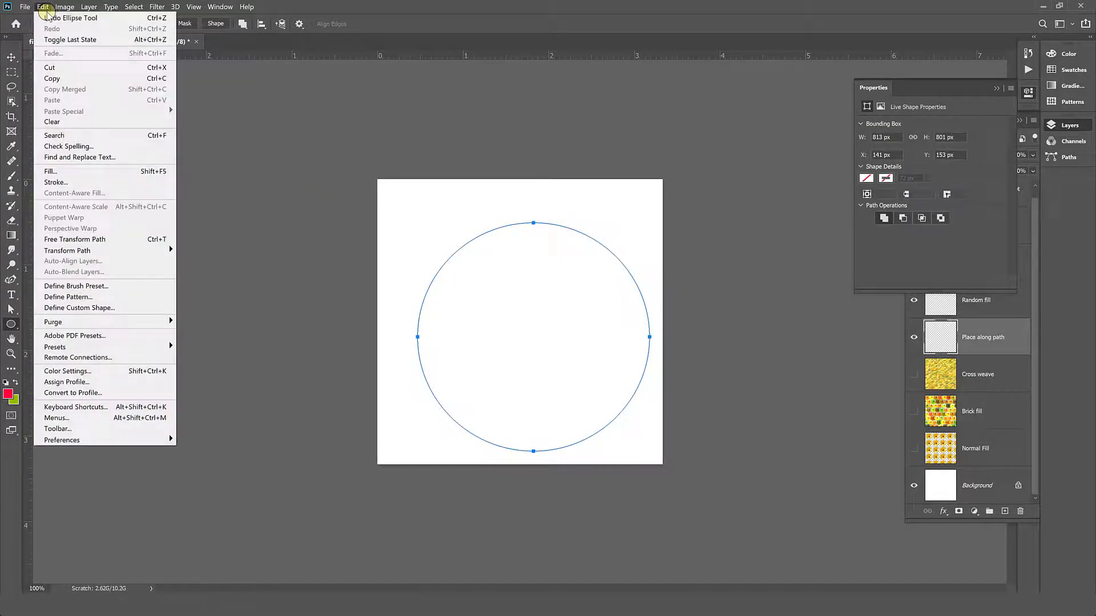
left_click(57, 171)
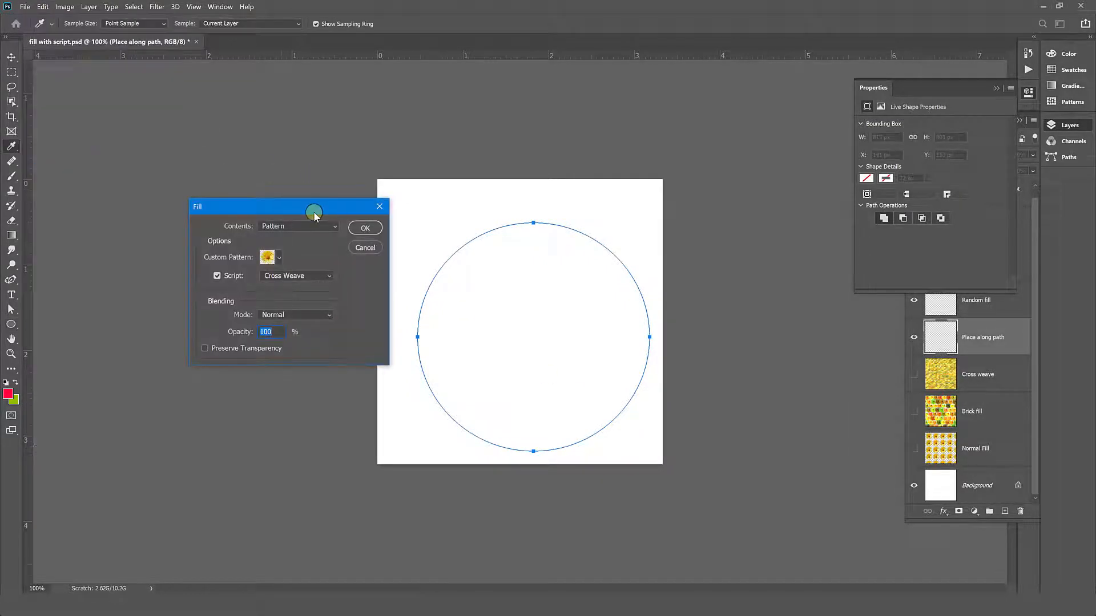
left_click(302, 276)
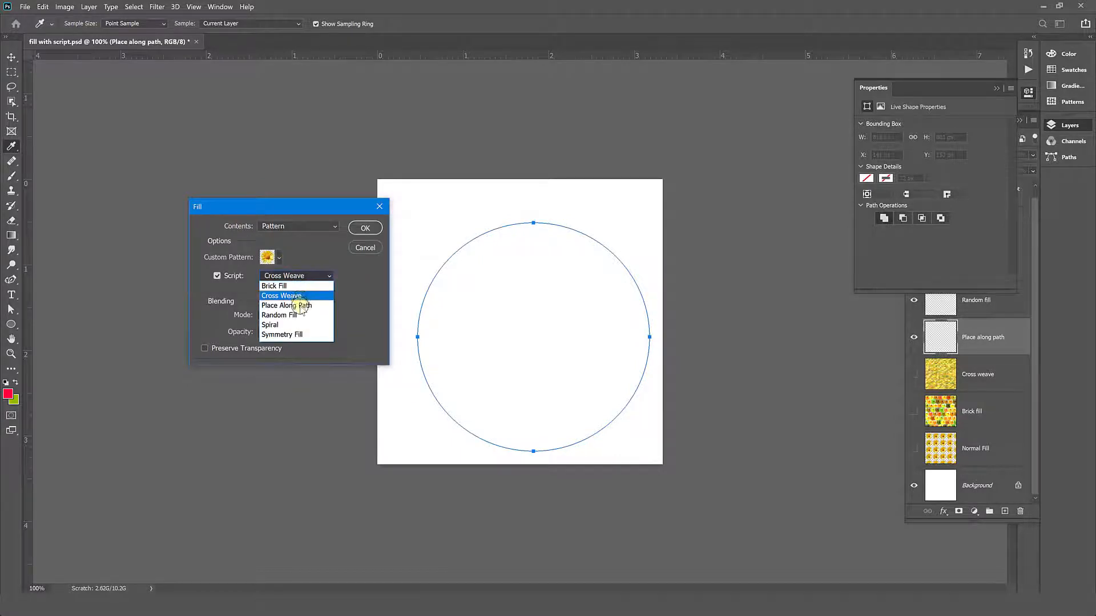
left_click(297, 305)
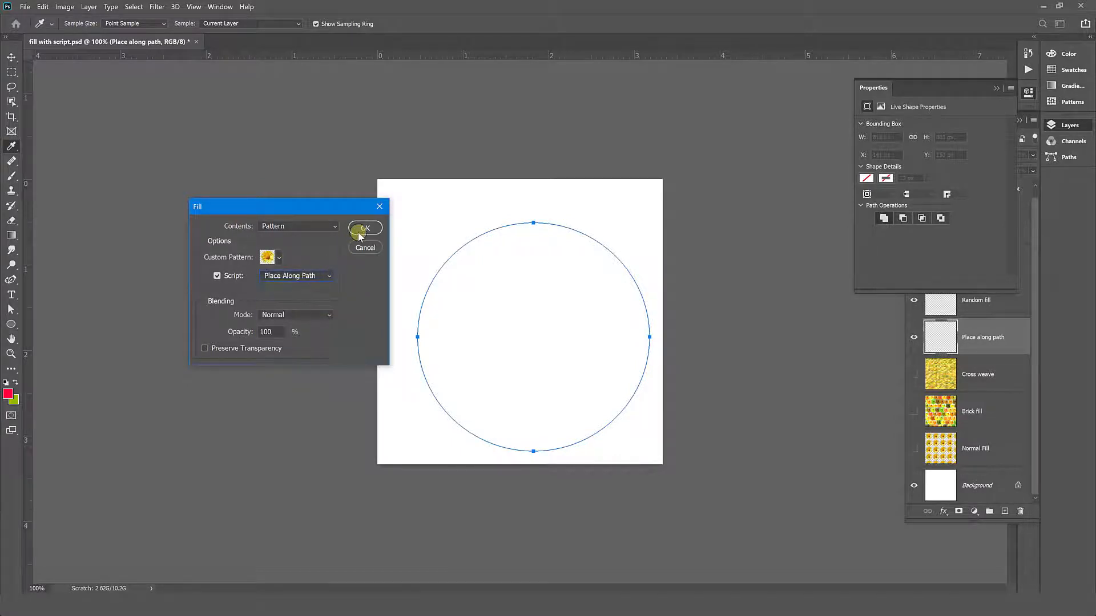
left_click(279, 258)
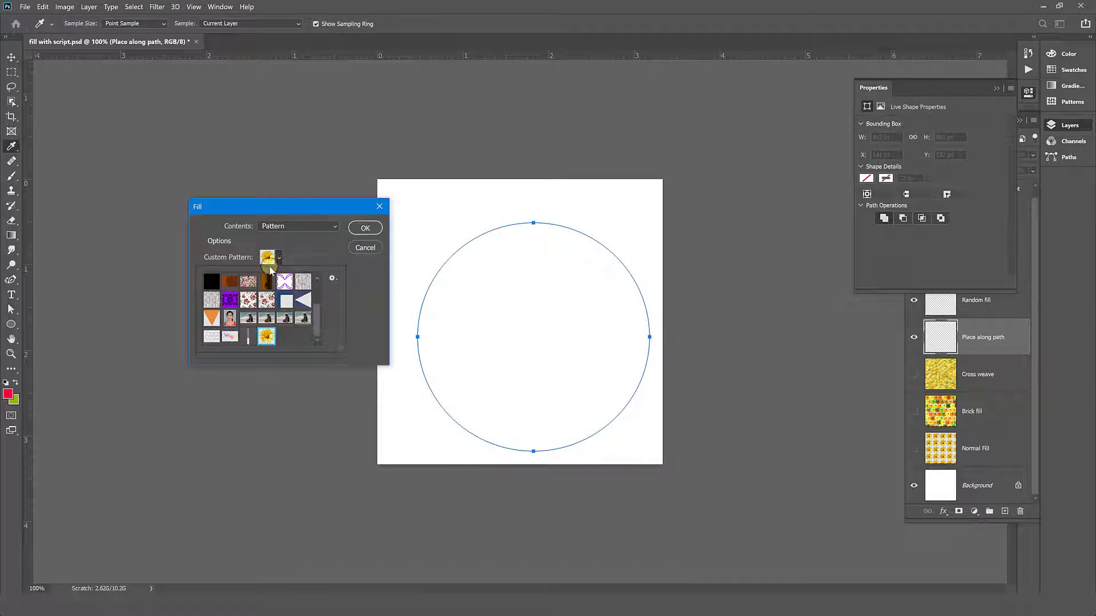
left_click(212, 319)
left_click(366, 229)
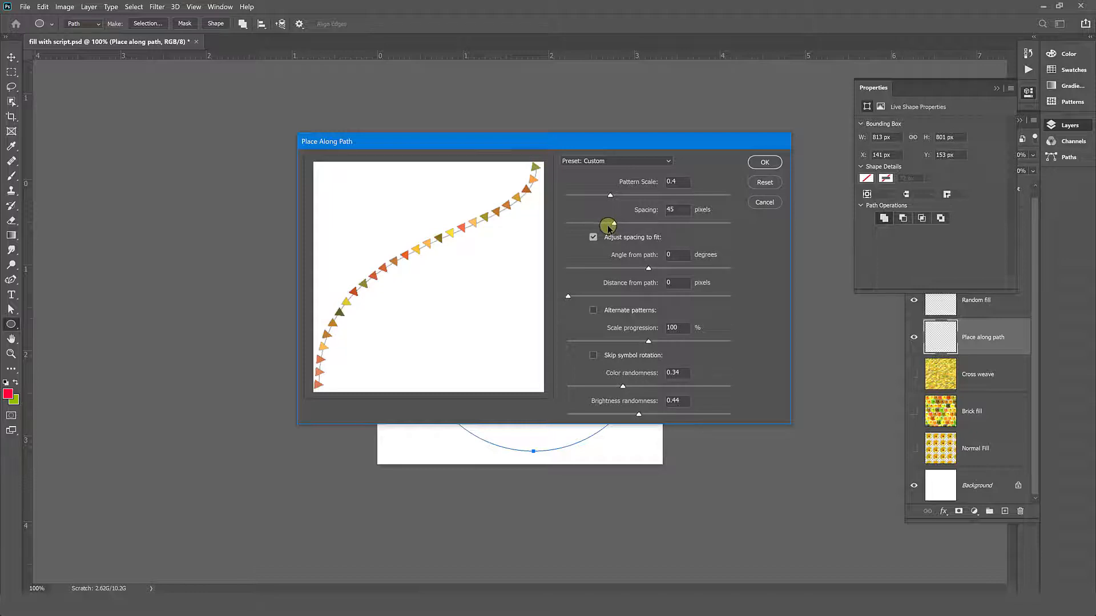
- Set the path fill's spacing to 19 pixels and turn off adjusting the spacing to fit
left_click(609, 224)
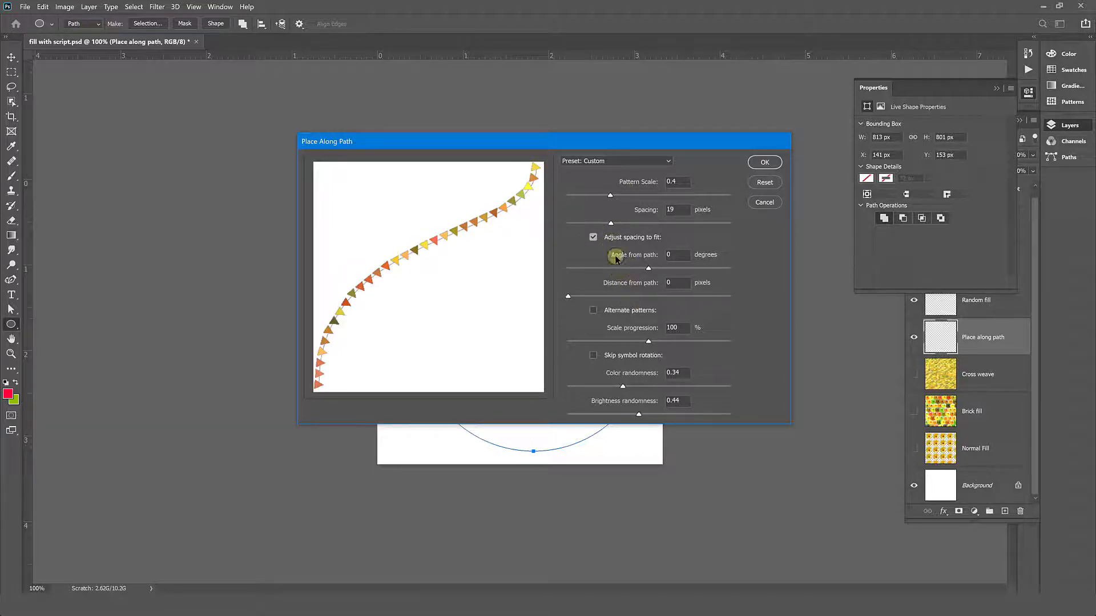
left_click(593, 237)
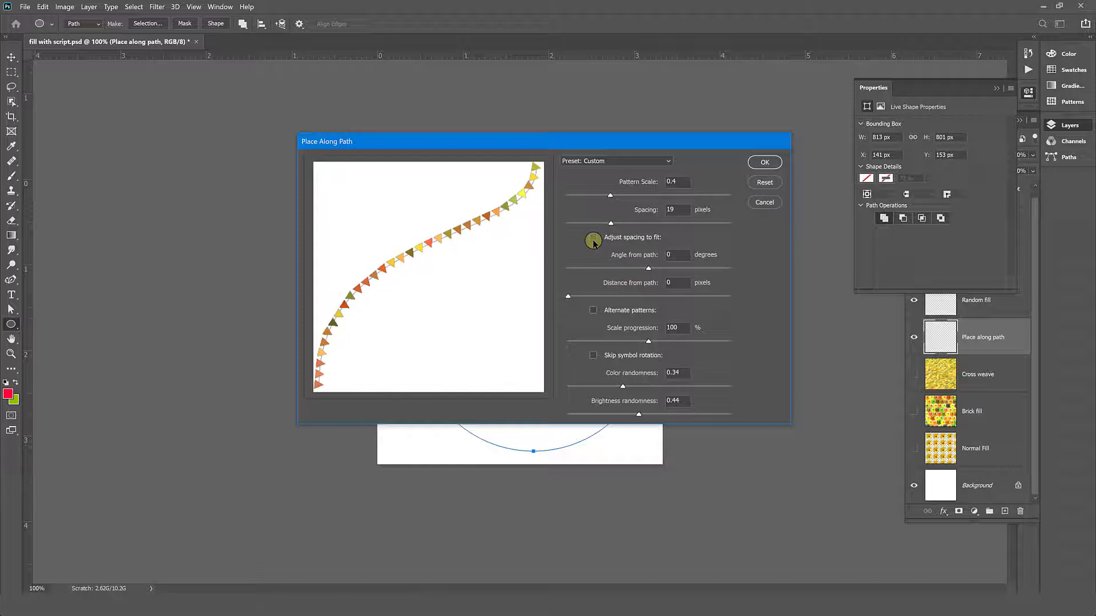
left_click(593, 237)
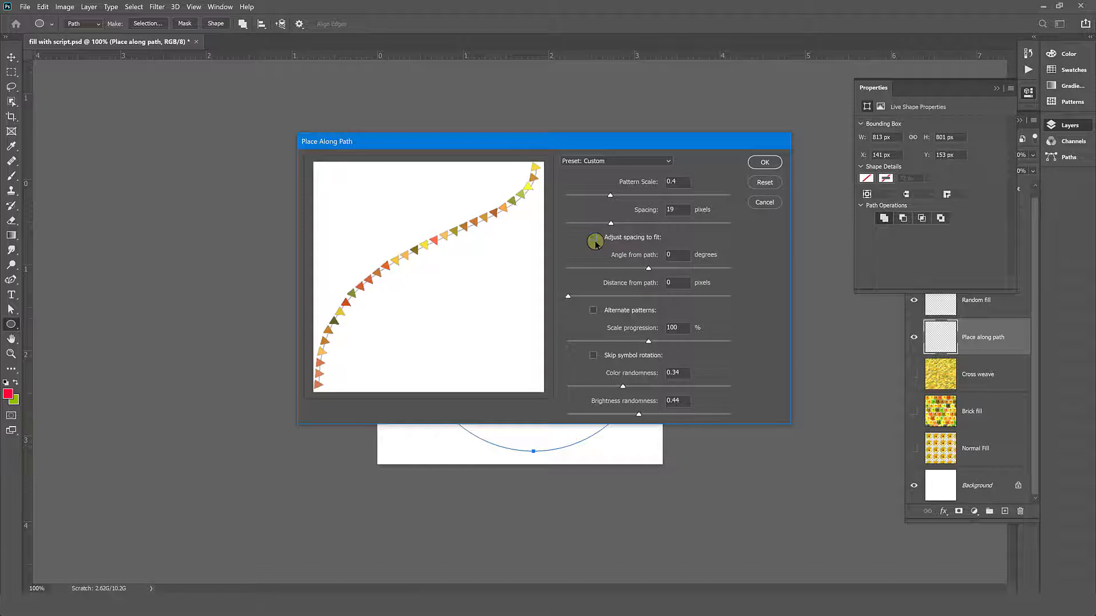
left_click(594, 239)
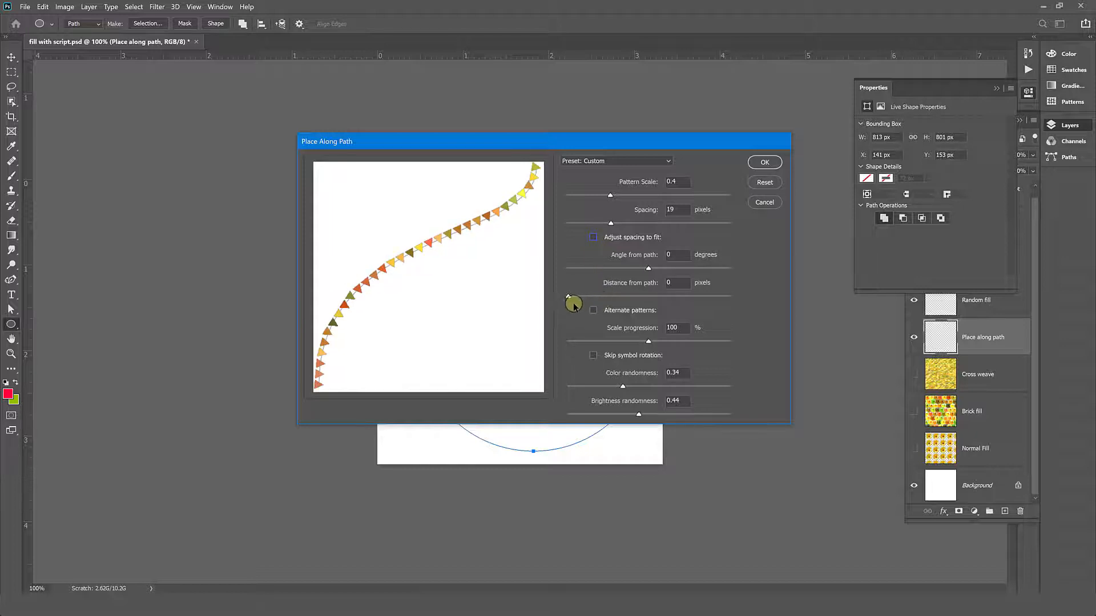
- Enable alternate patterns for the path fill and apply it along the ellipse
mouse_move(569, 297)
left_mouse_down()
mouse_move(603, 303)
mouse_move(563, 299)
left_mouse_up()
left_click(592, 311)
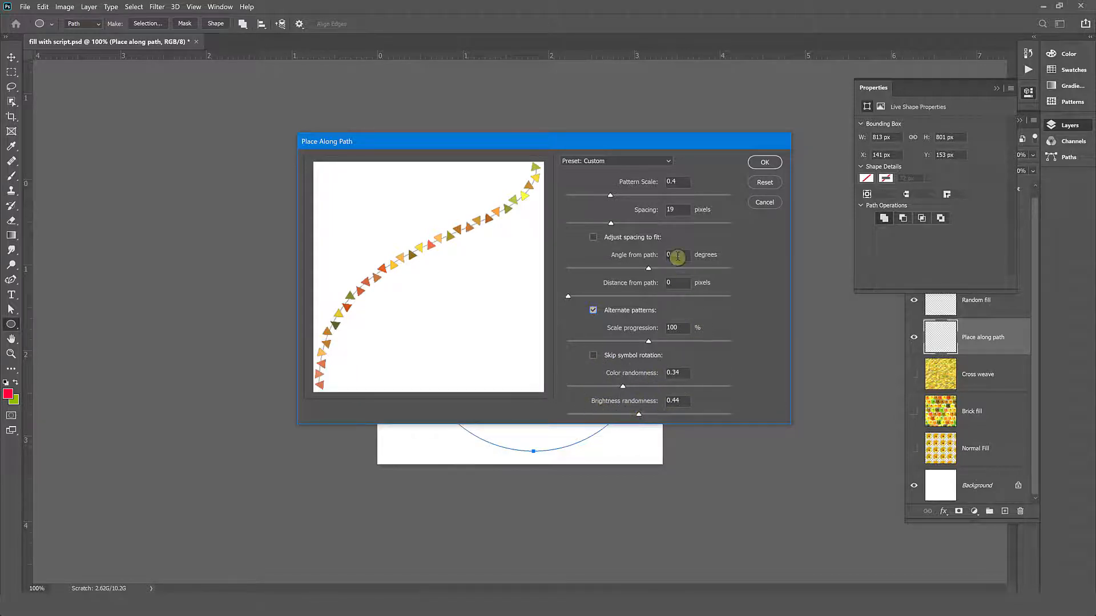
left_click(764, 162)
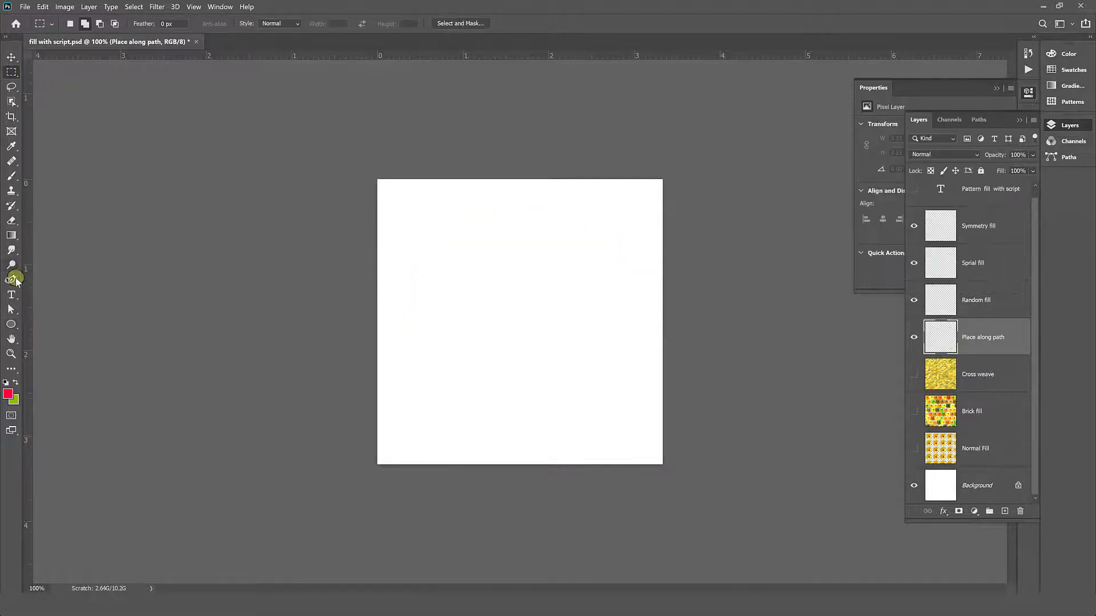
- Draw a U-shaped three-point path across the upper half of the canvas with the Curvature Pen tool
left_click(11, 279)
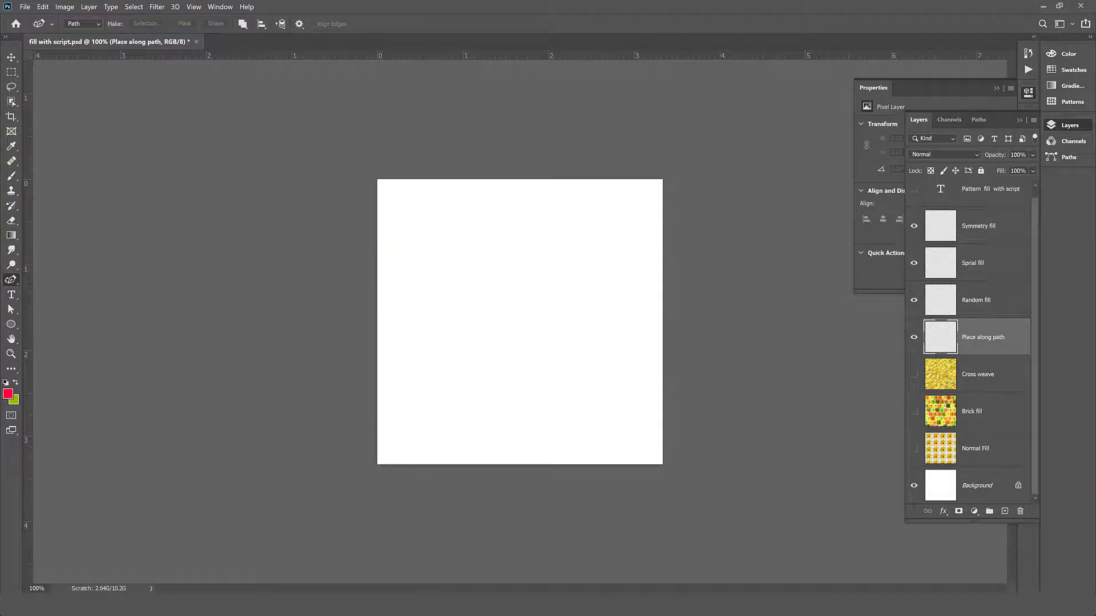
right_click(13, 283)
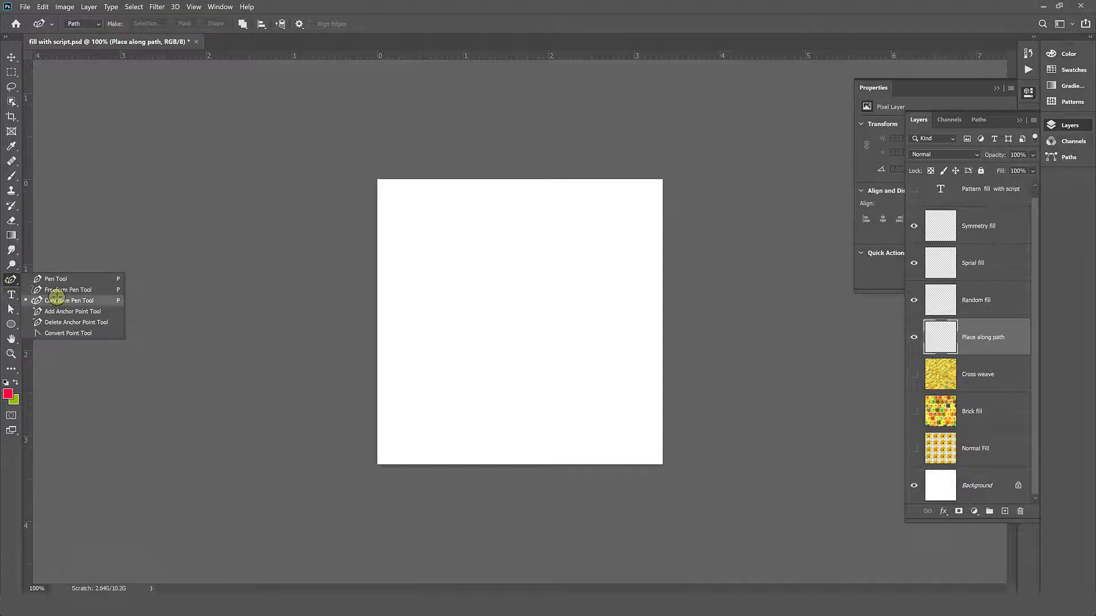
left_click(56, 299)
left_click(402, 241)
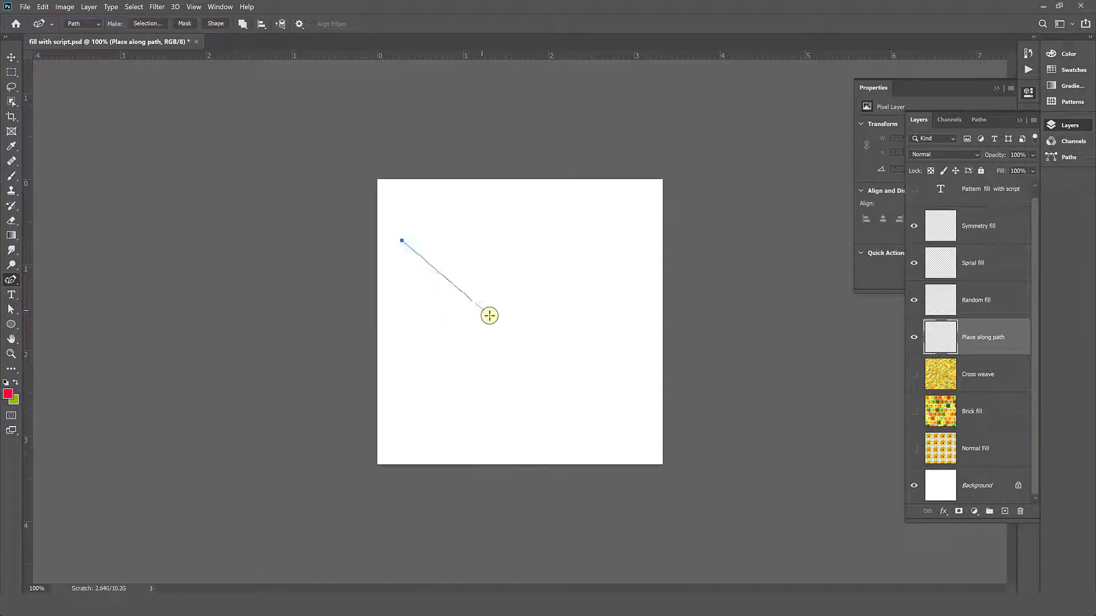
left_click(521, 307)
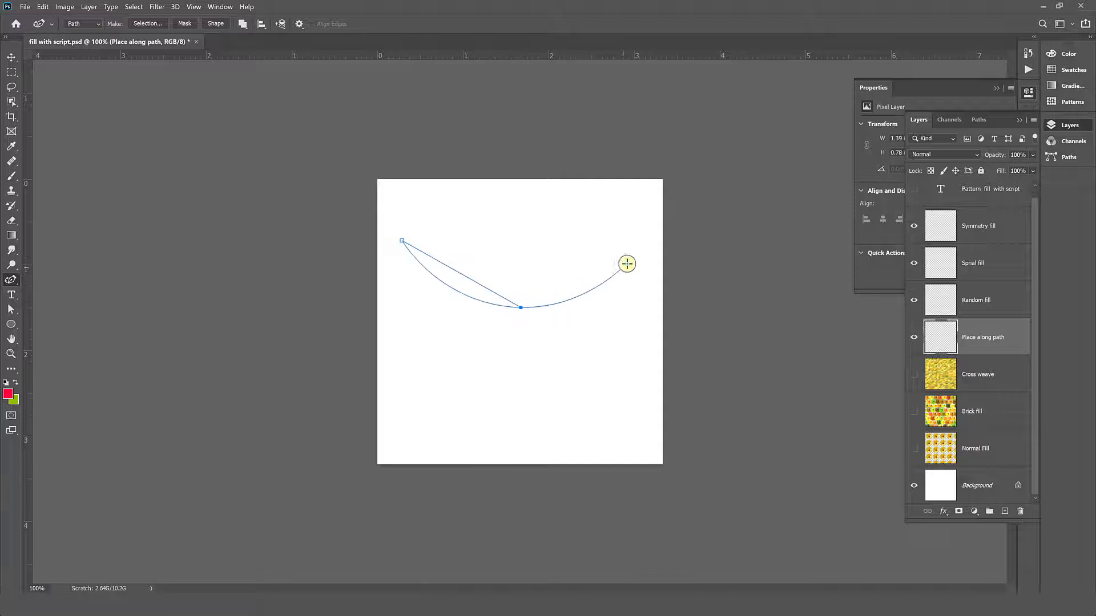
left_click(647, 237)
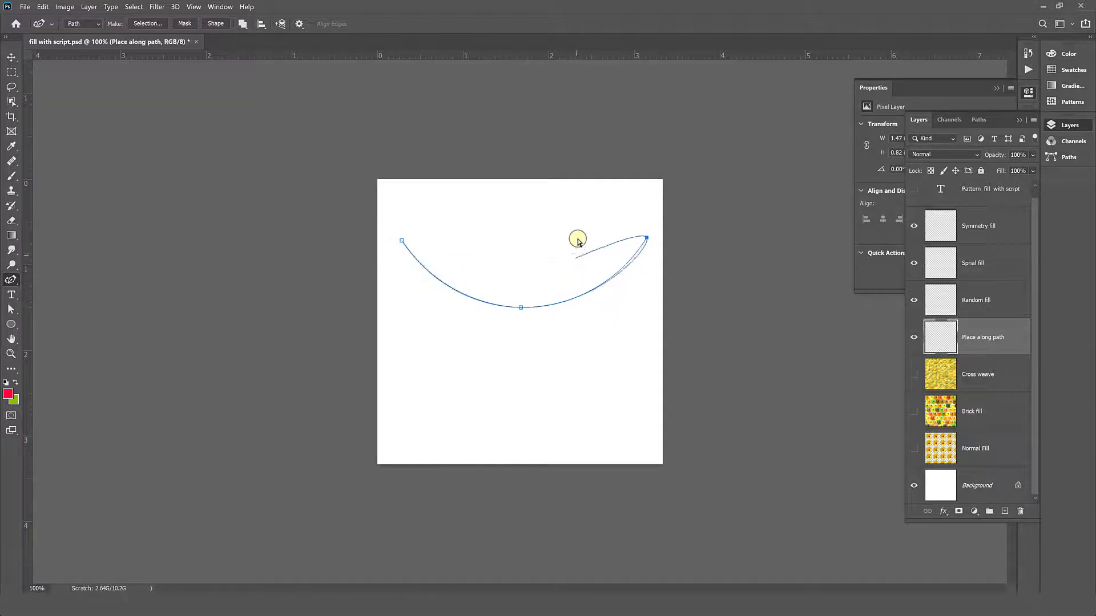
- Fill along the U-shaped path with the orange triangle pattern using the Place Along Path script with alternate patterns turned off
left_click(564, 220, "ctrl")
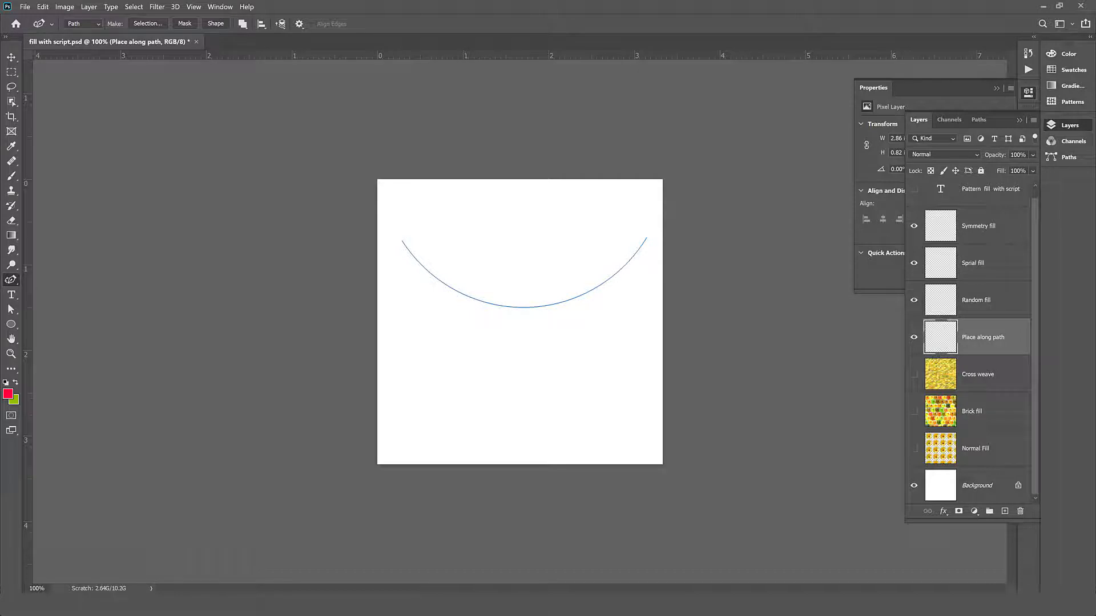
left_click(43, 6)
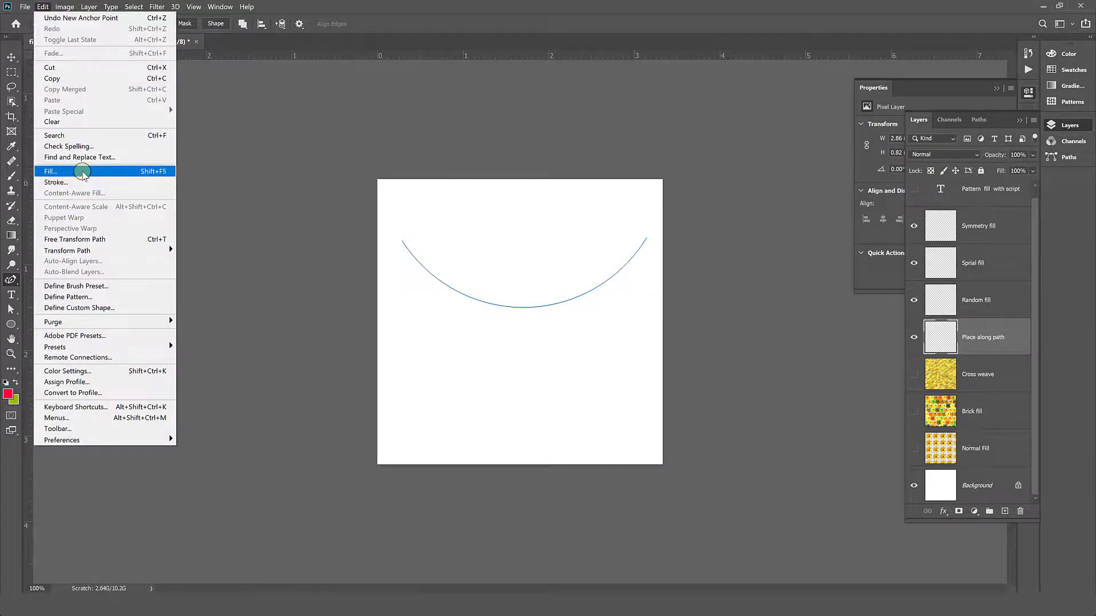
left_click(80, 171)
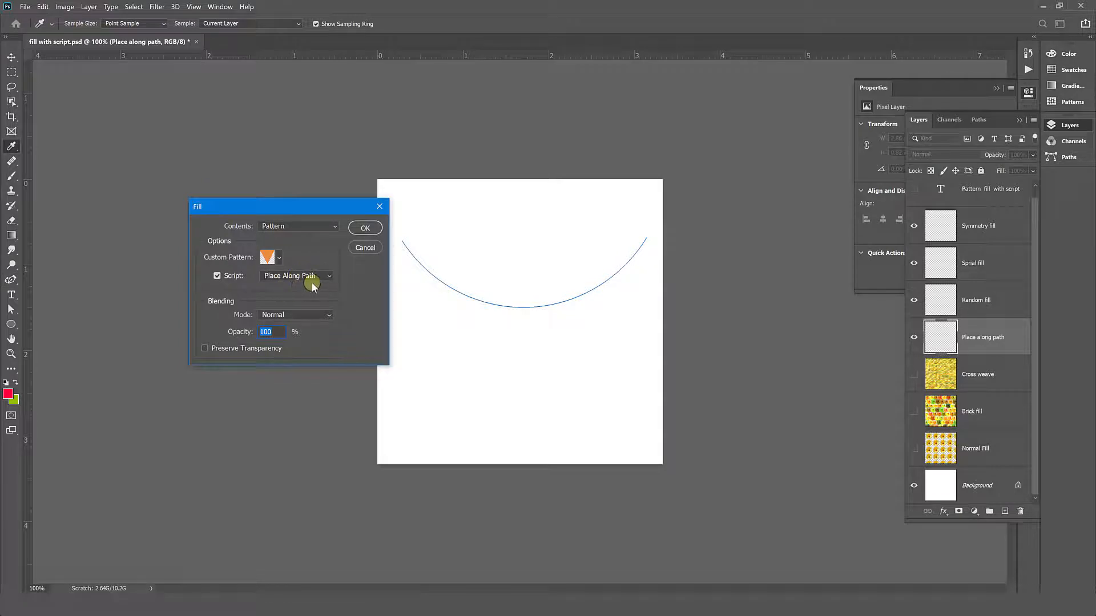
left_click(368, 228)
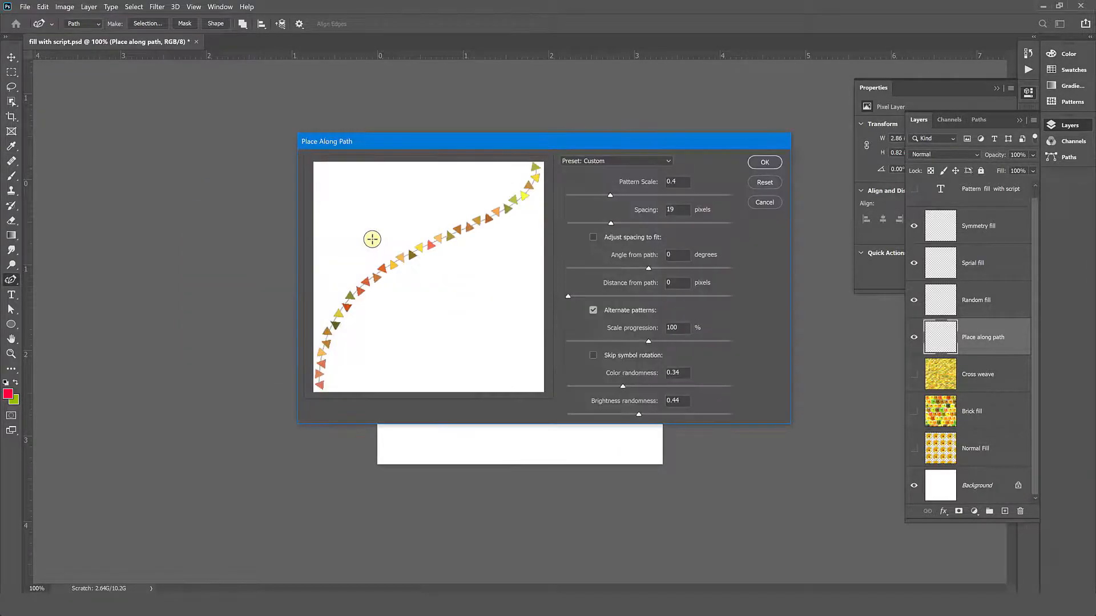
left_click(593, 311)
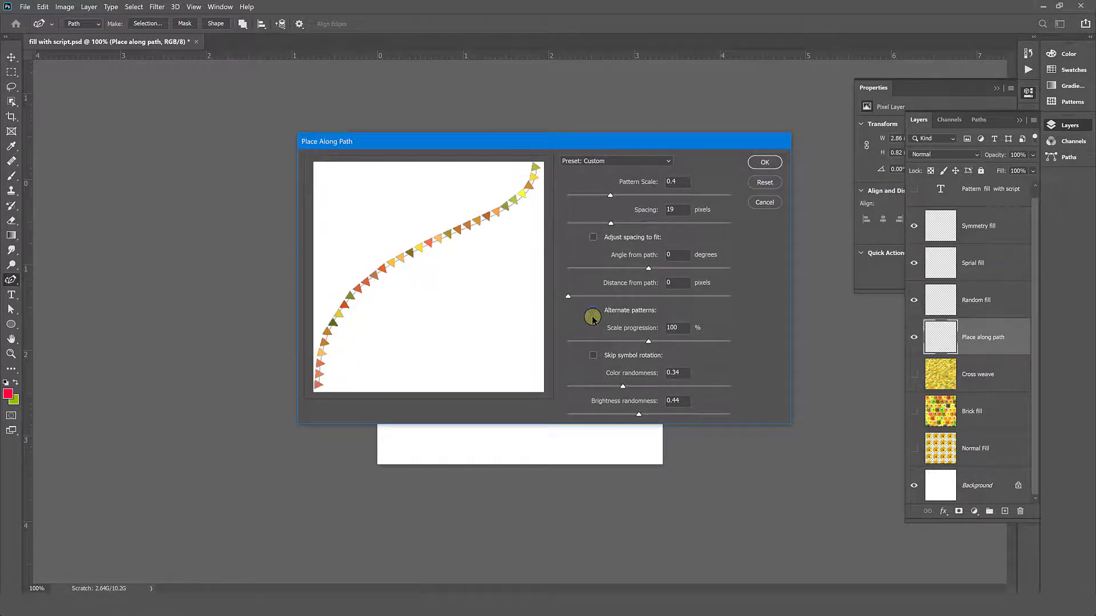
left_click(763, 164)
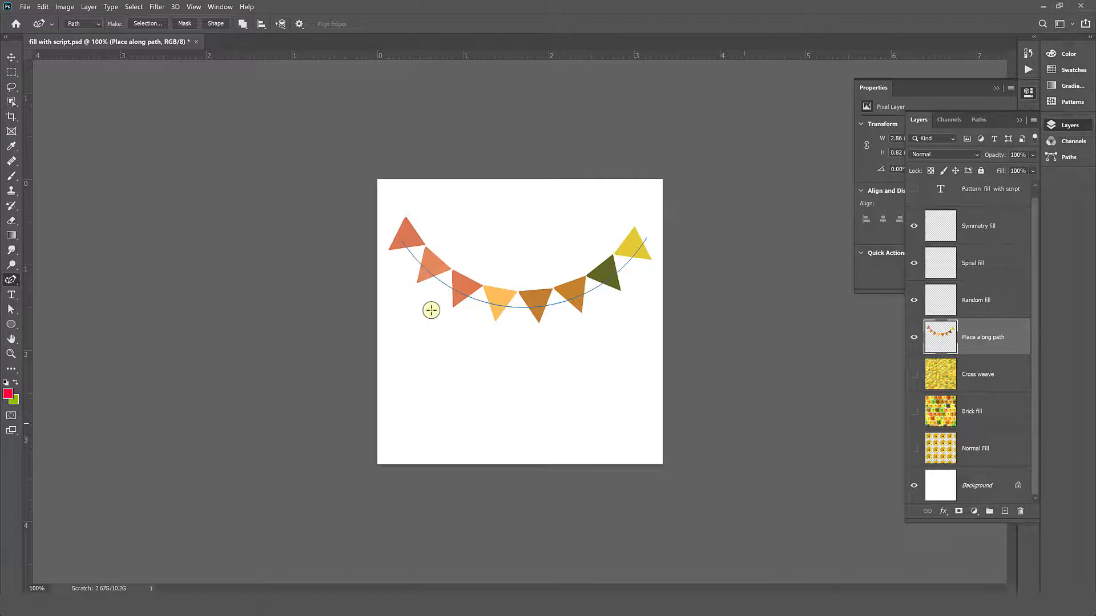
- Undo the last fill and refill the U-shaped path using Place Along Path with pattern scale 0.22 and spacing -2 pixels
key("ctrl+z")
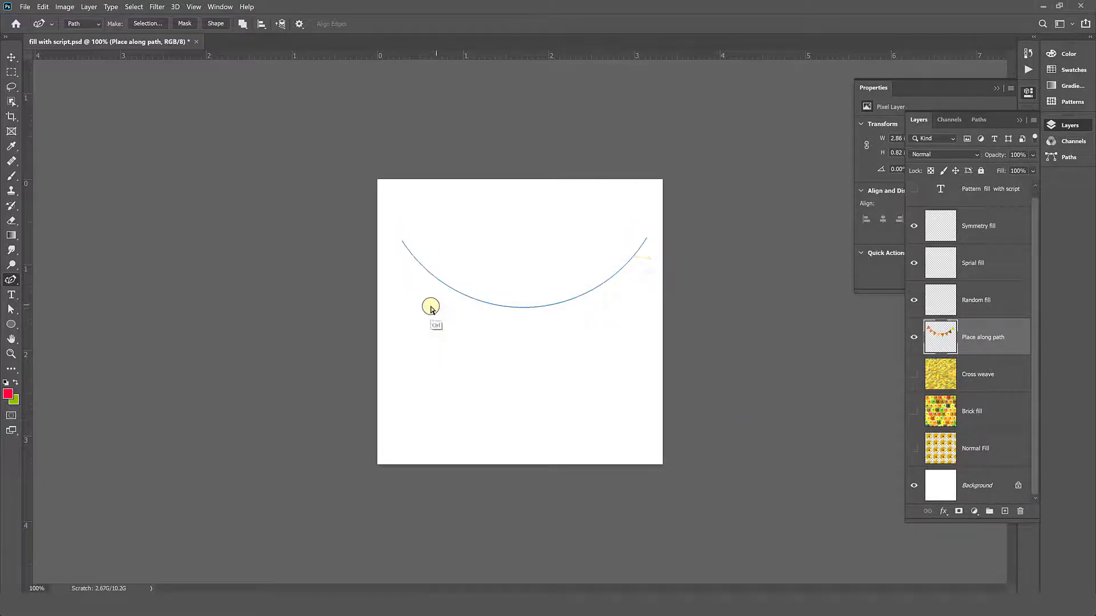
left_click(43, 6)
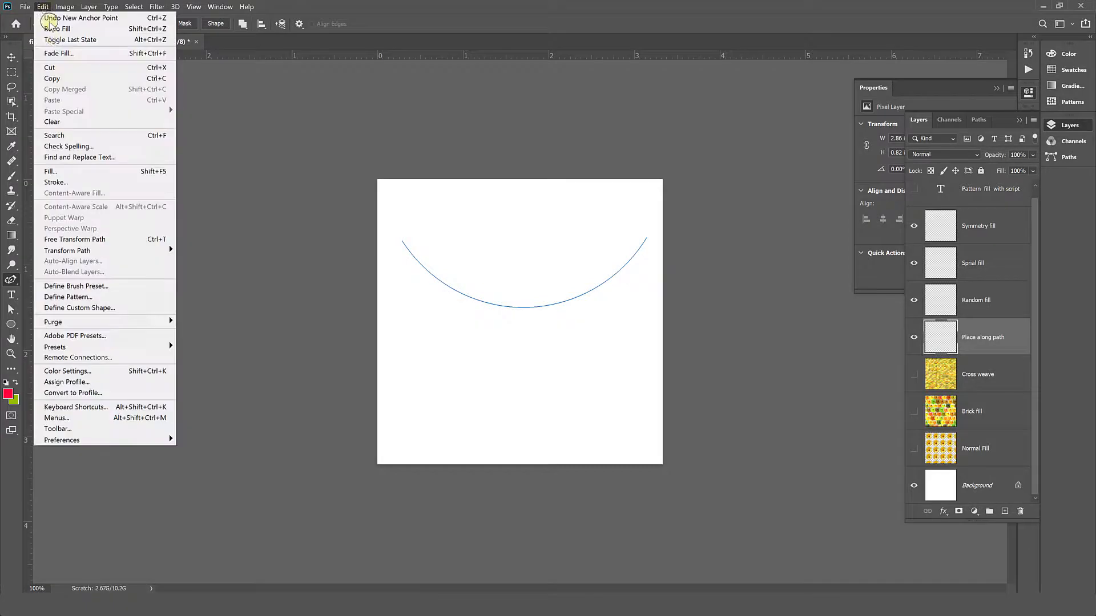
left_click(74, 171)
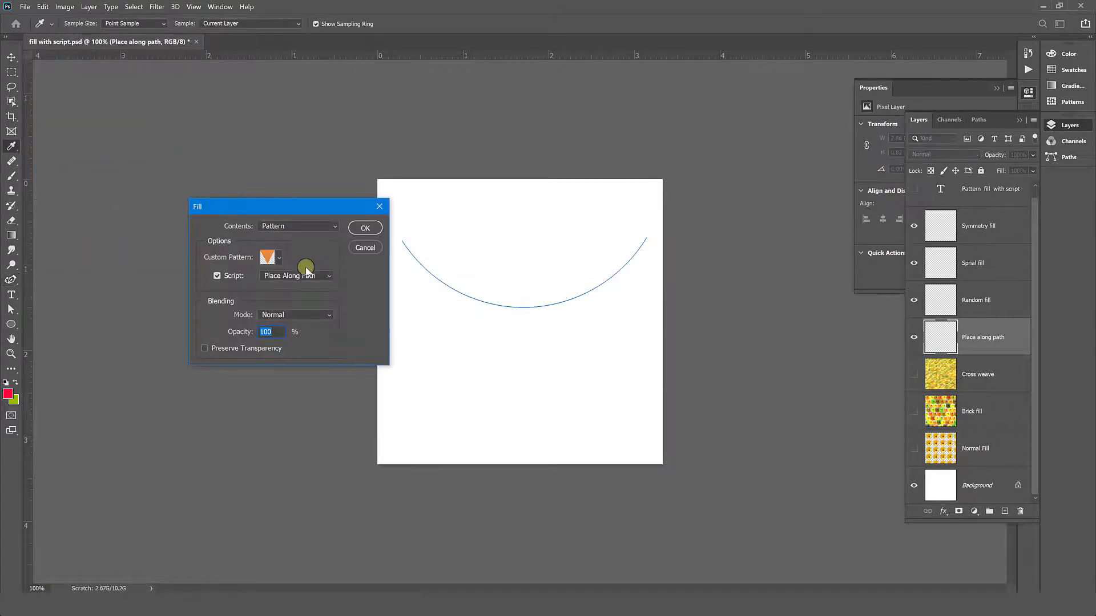
left_click(365, 228)
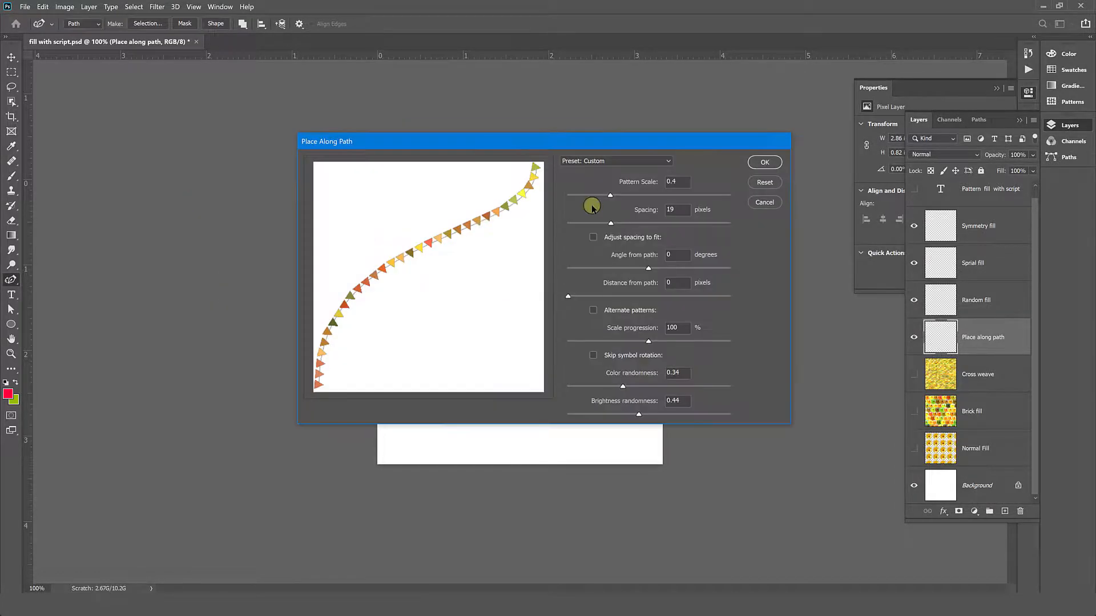
left_click(596, 195)
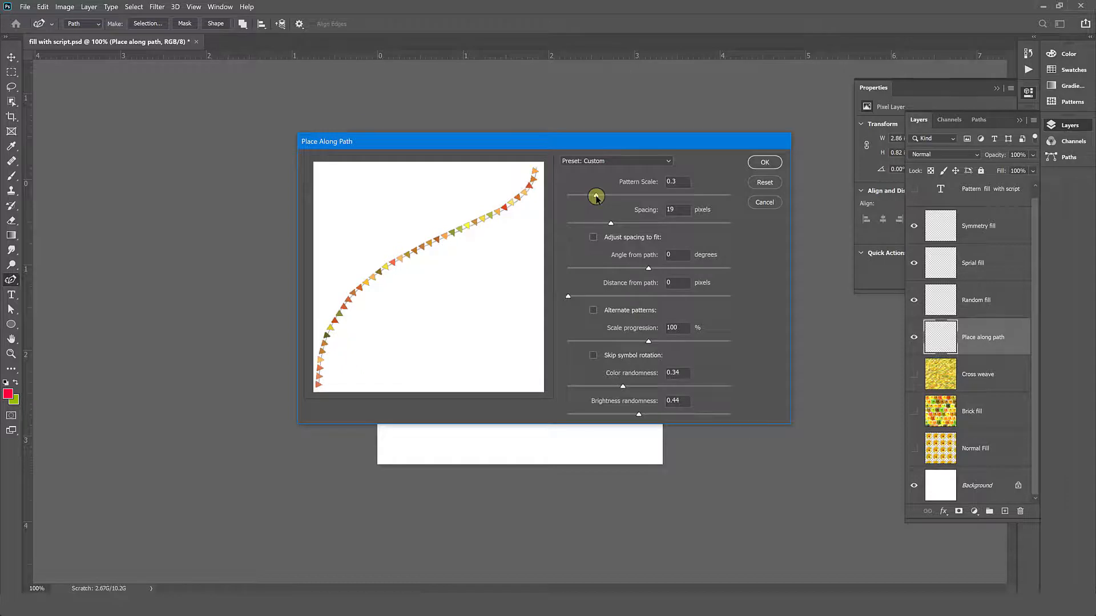
left_click(595, 223)
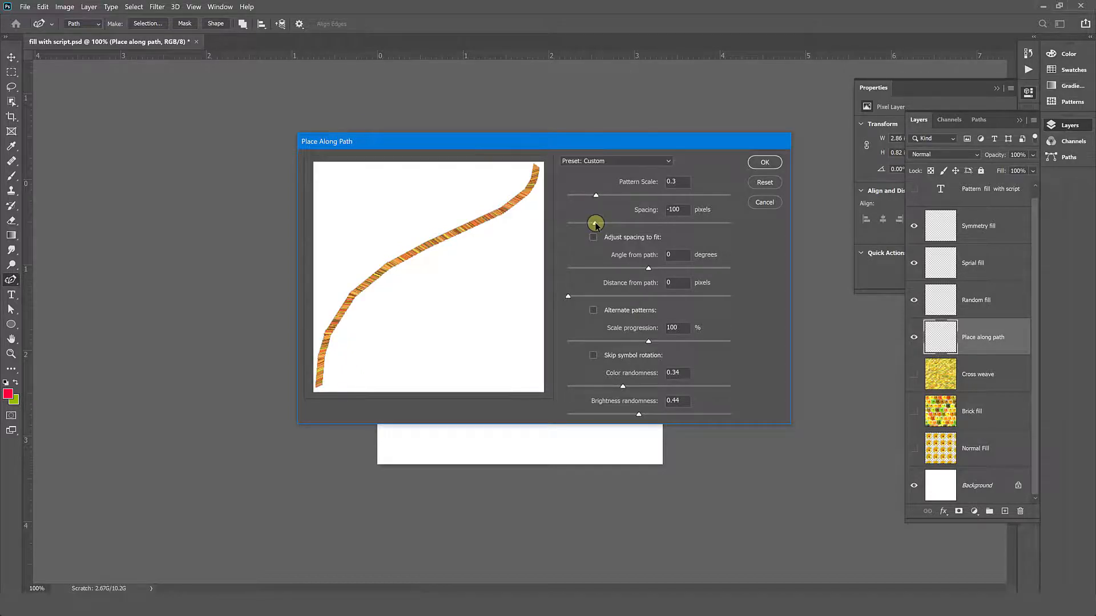
left_click(599, 223)
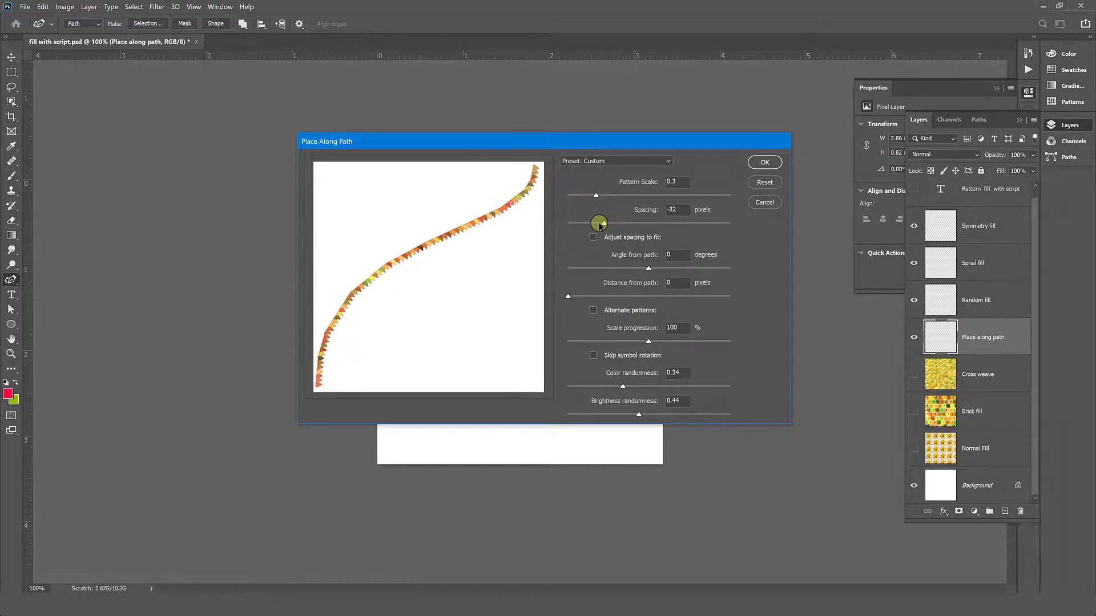
left_click_drag(600, 223, 609, 224)
left_click(592, 197)
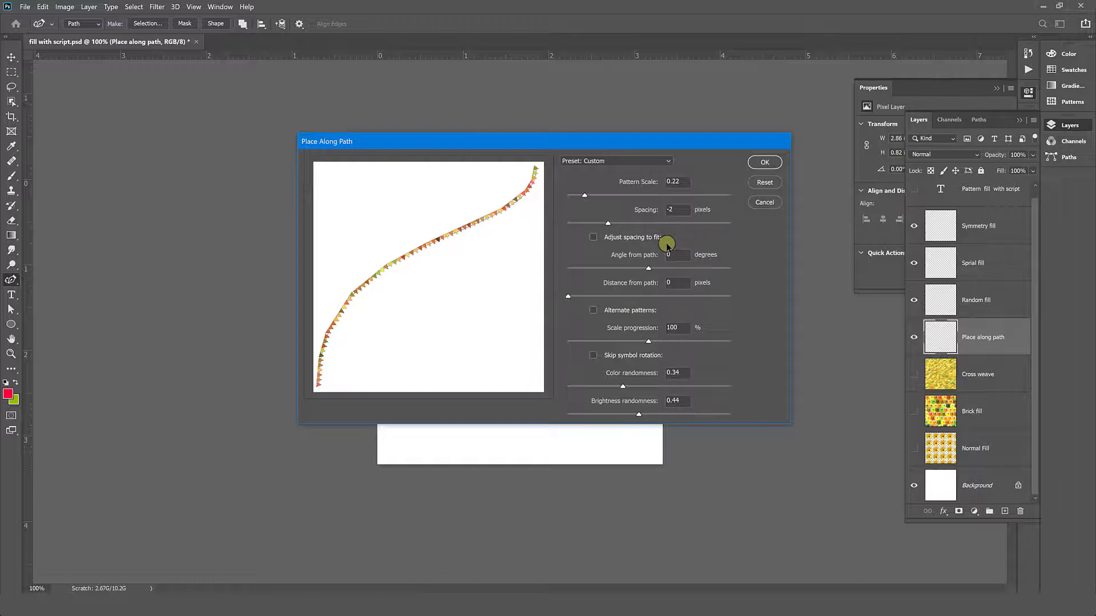
left_click(765, 163)
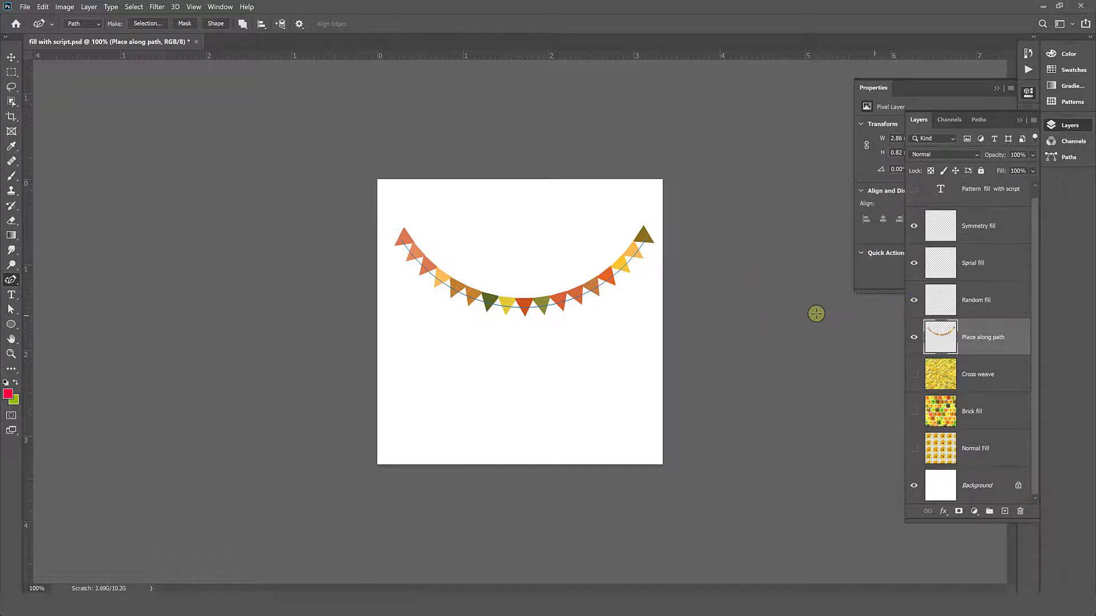
- Hide the Place along path layer and start a yellow flower pattern fill with the Random Fill script on the Random fill layer
left_click(913, 337)
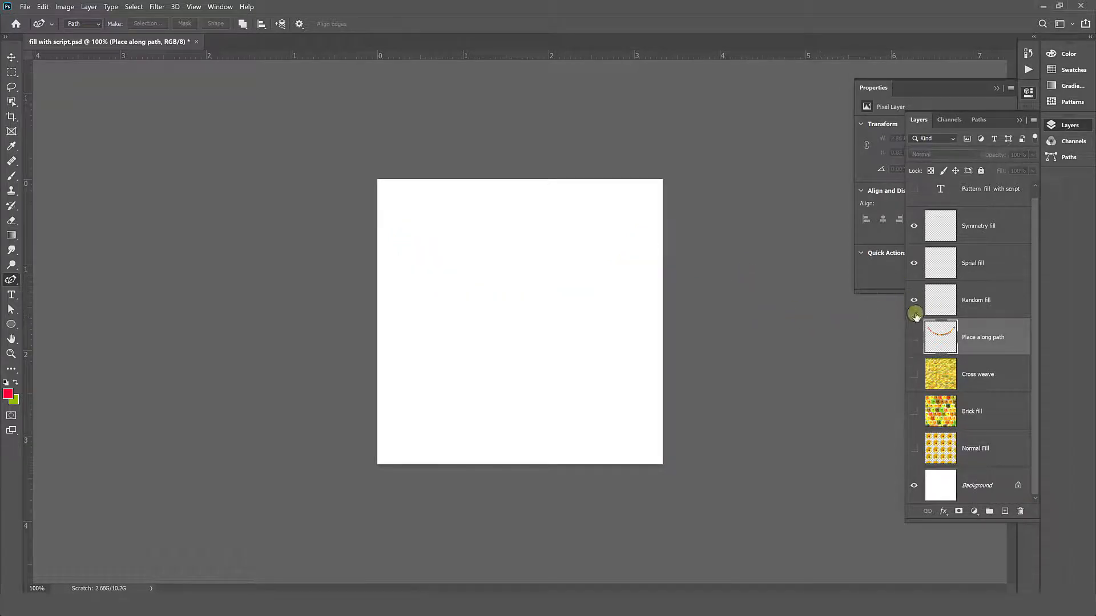
left_click(981, 310)
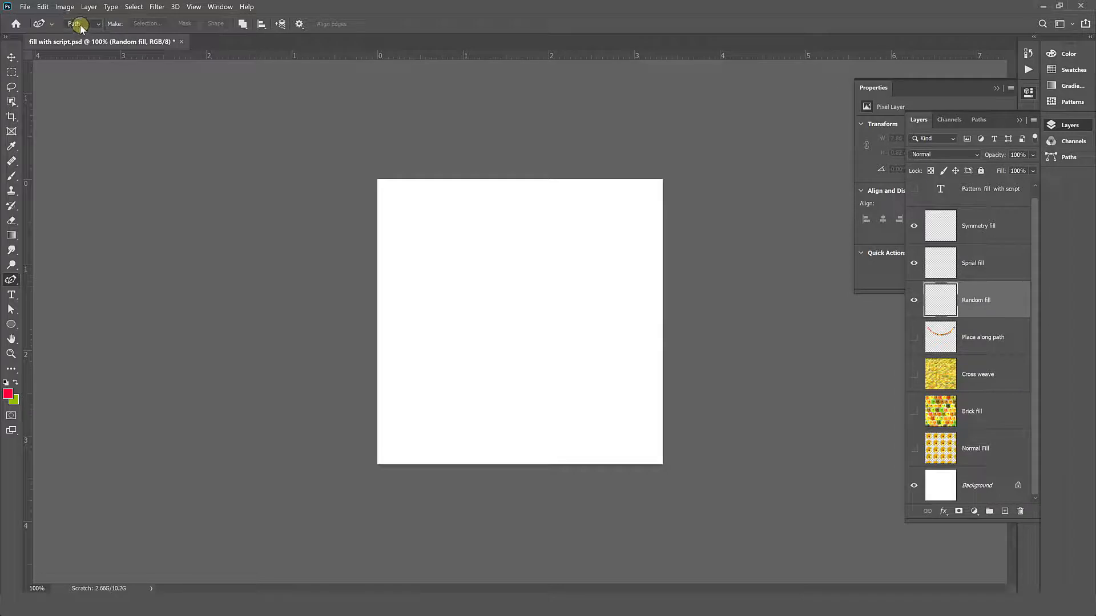
left_click(44, 8)
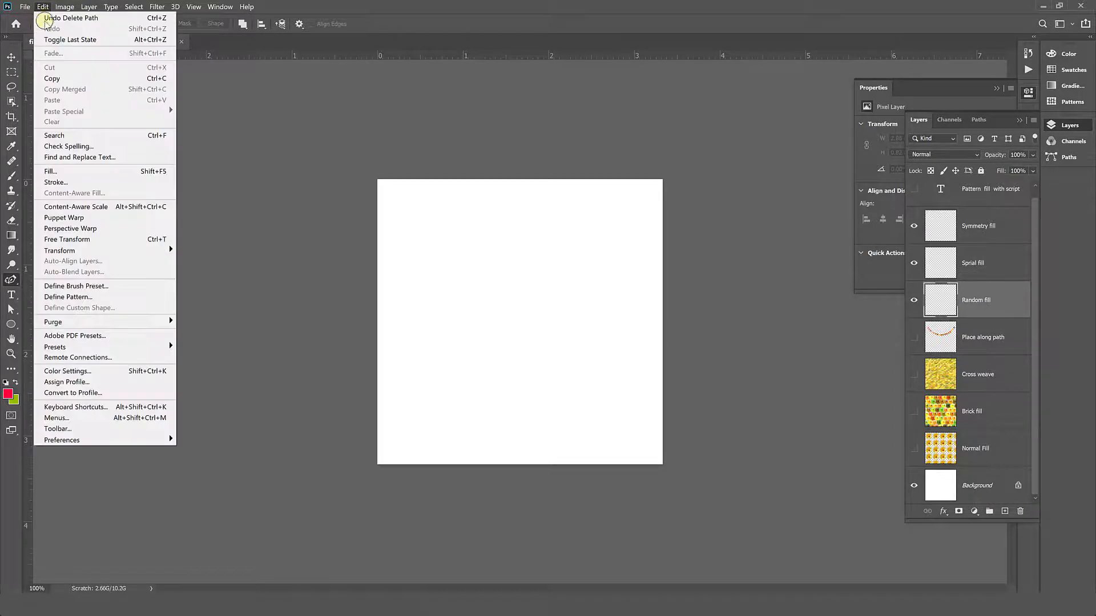
left_click(81, 172)
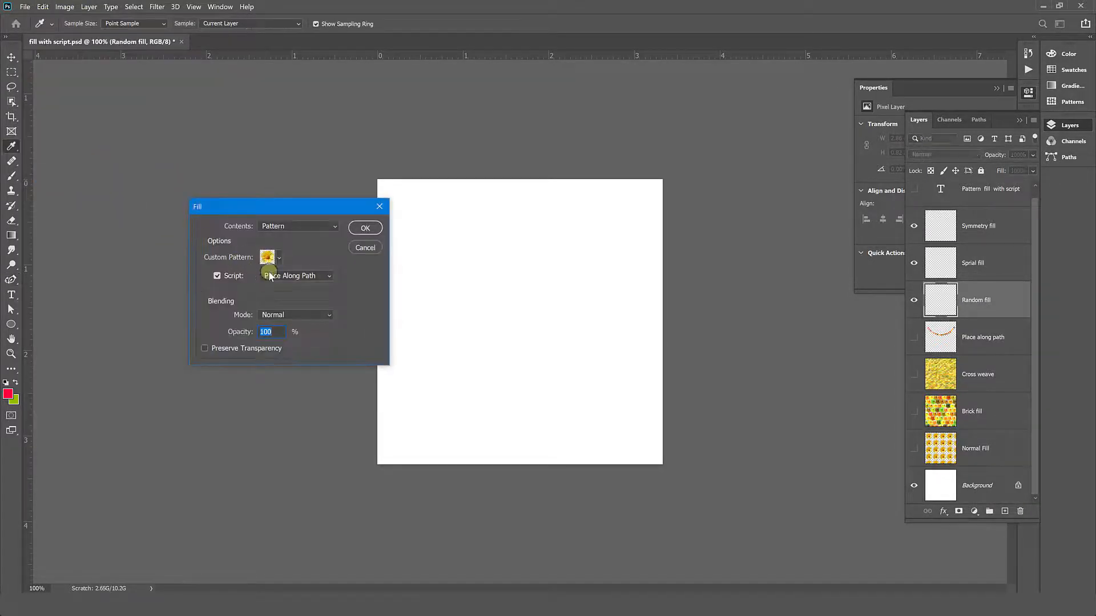
left_click(317, 276)
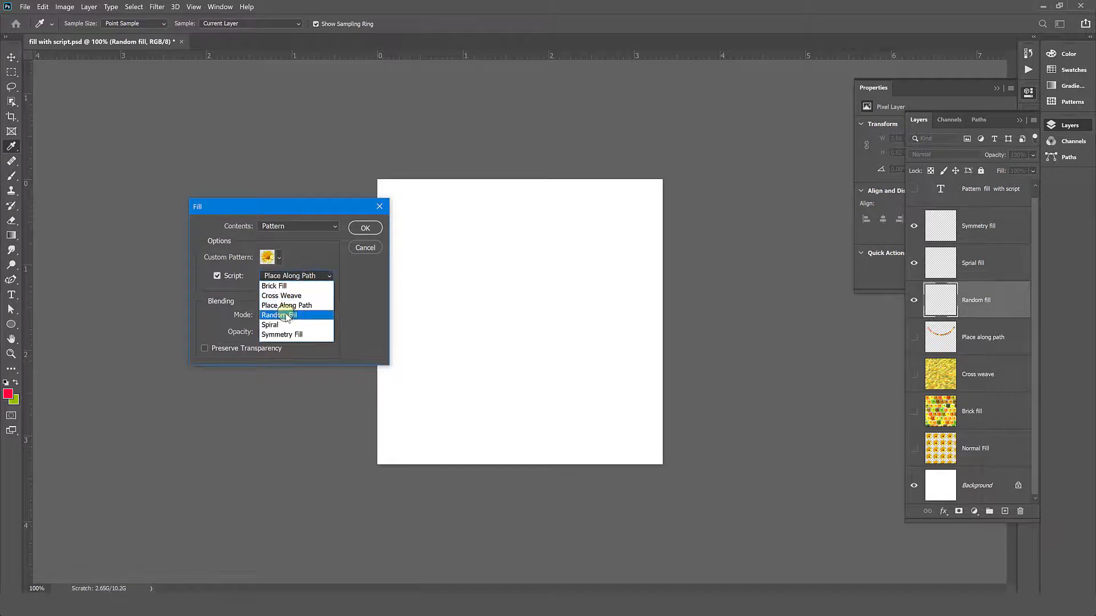
left_click(290, 315)
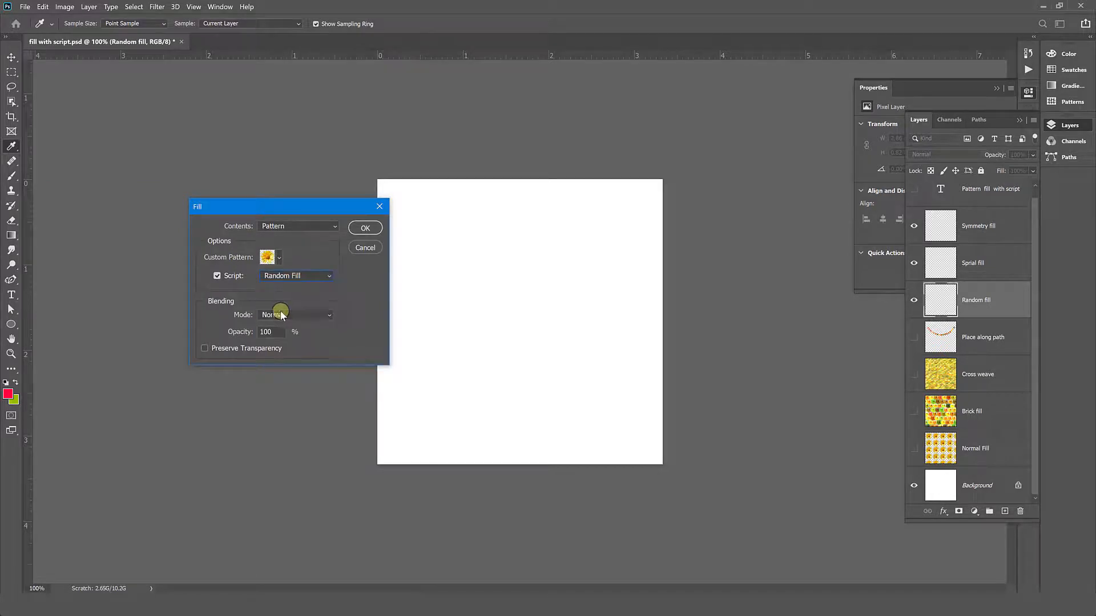
left_click(359, 234)
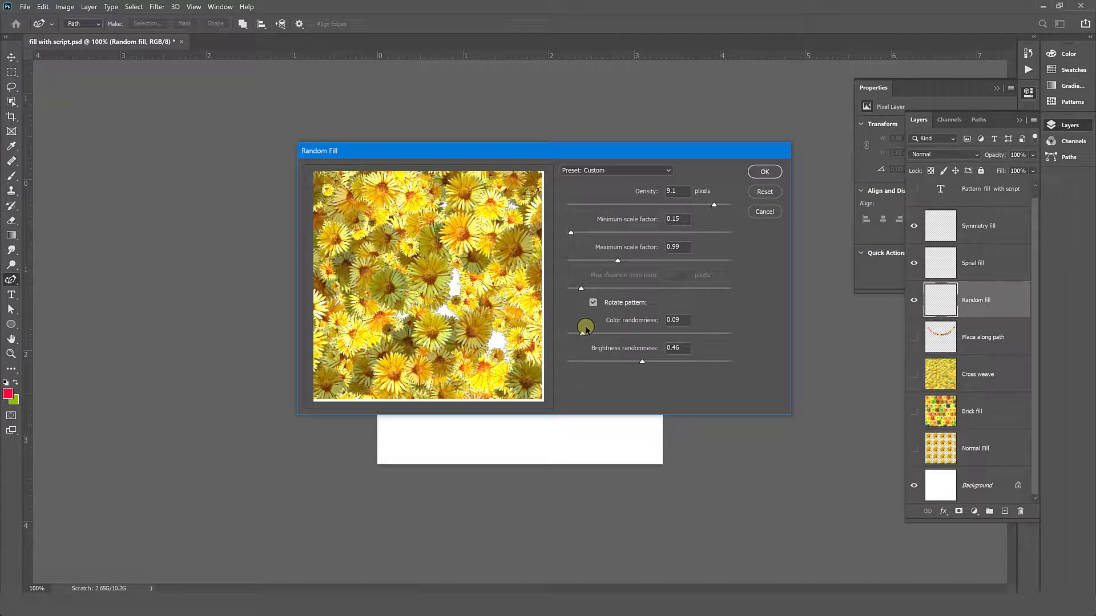
- Set the random fill's density to 7.5 pixels and maximum scale factor to 1.5, and apply it
left_click(694, 204)
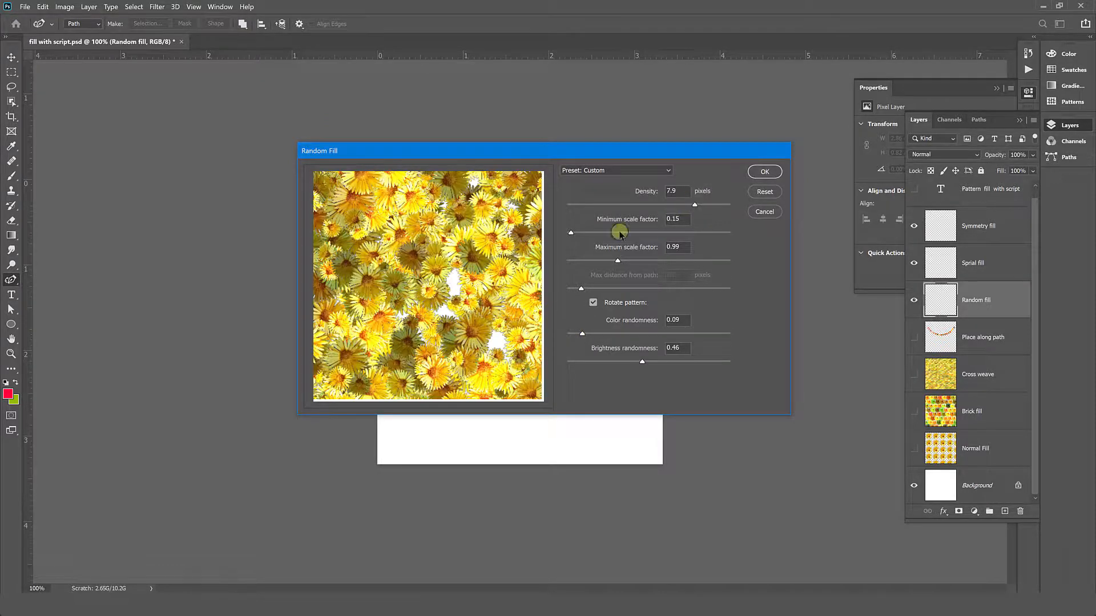
left_click(688, 205)
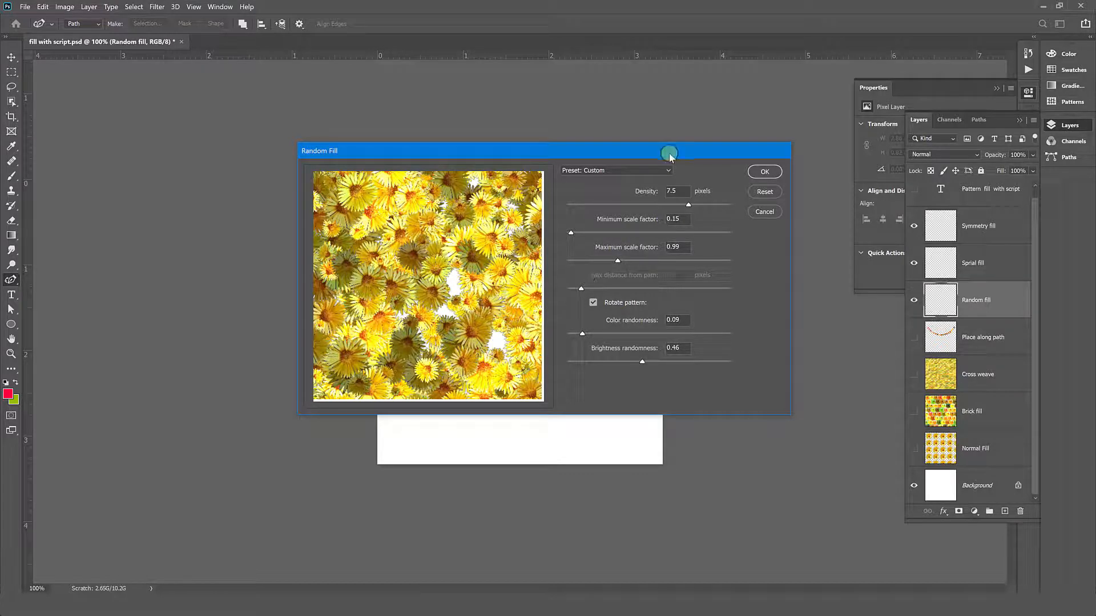
left_click(662, 170)
left_click_drag(610, 262, 645, 263)
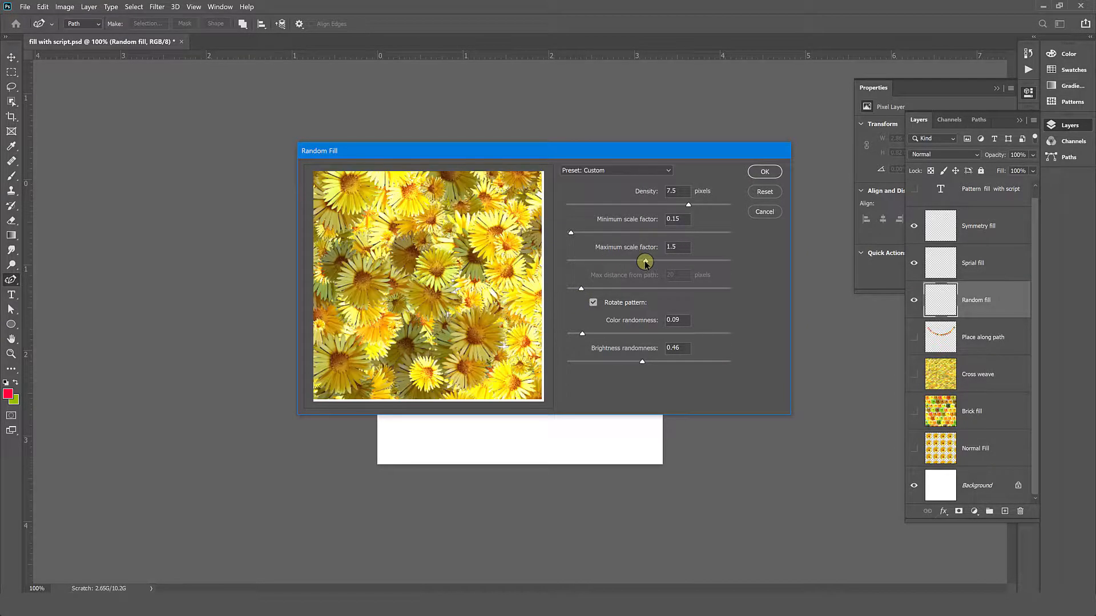
left_click(764, 171)
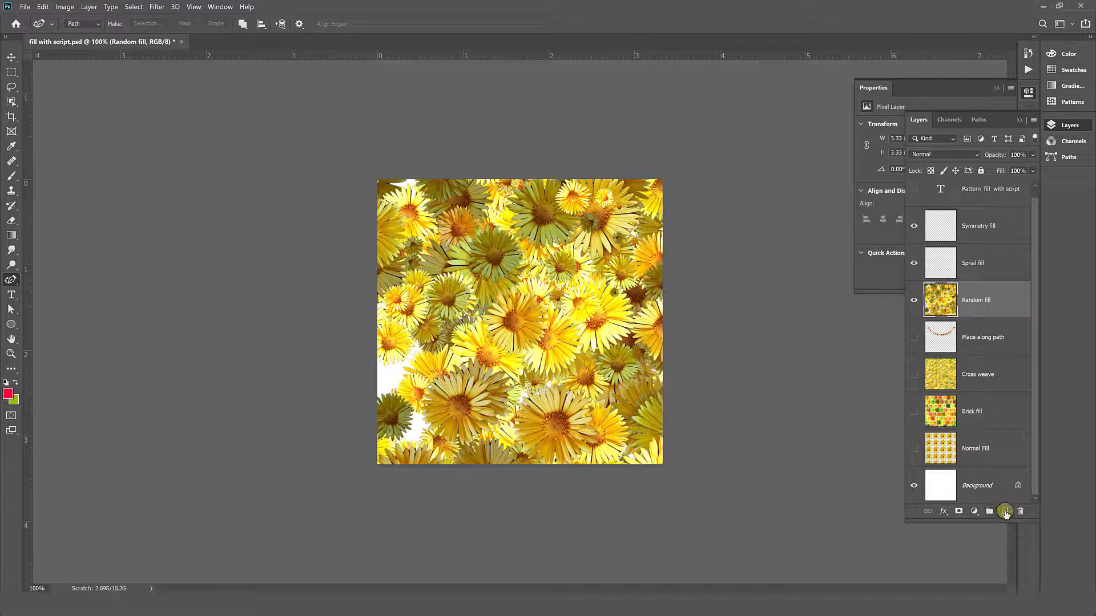
- Hide the Random fill layer and fill a new layer above it with the last beach photo pattern using the Random Fill script
left_click(1005, 512)
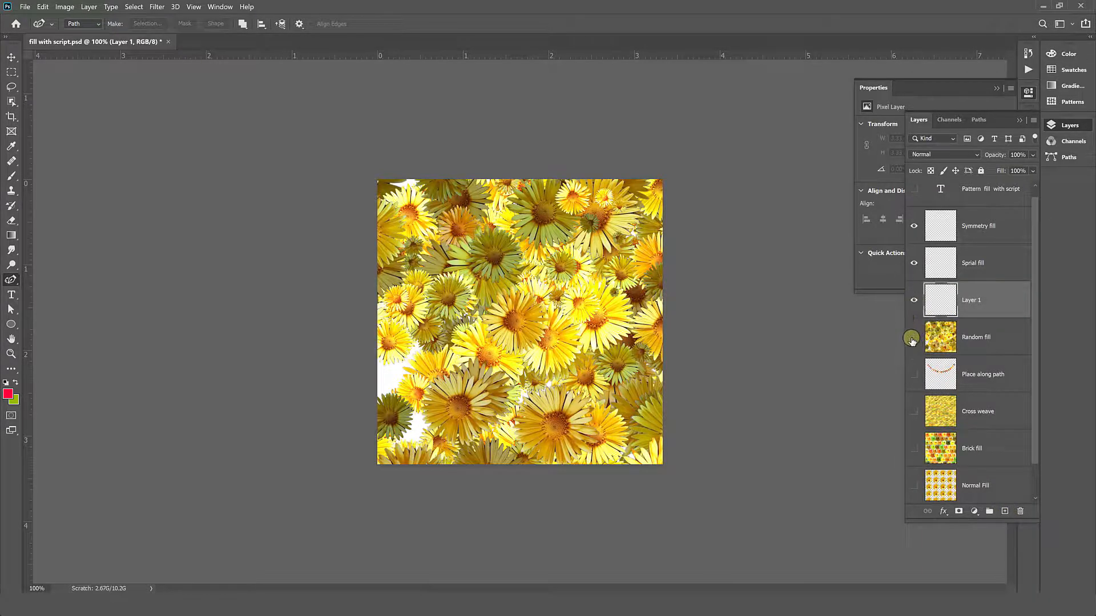
left_click(913, 338)
left_click(43, 6)
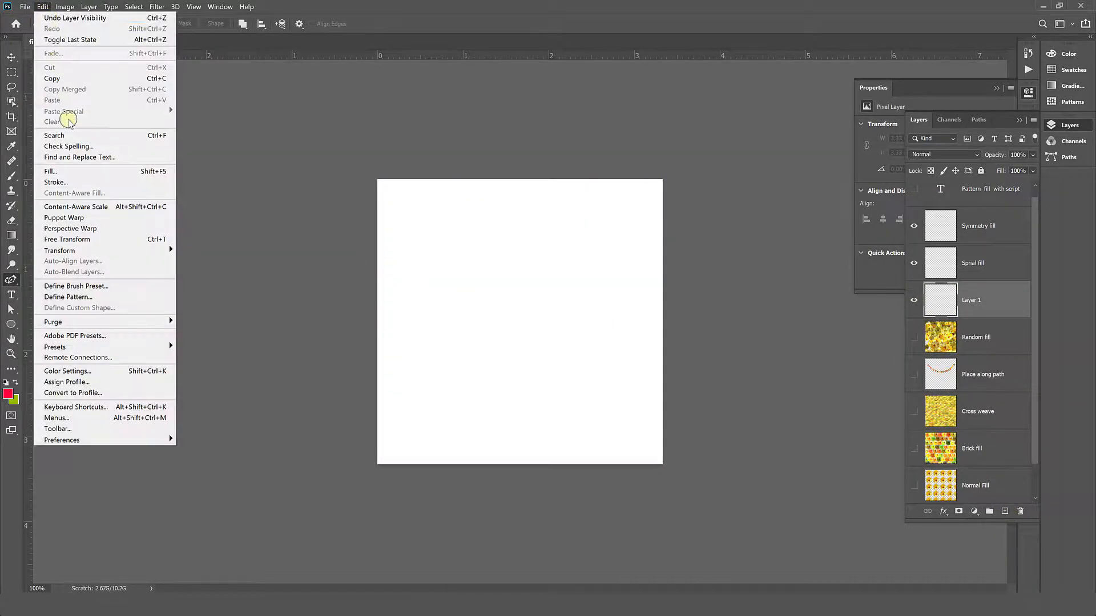
left_click(67, 173)
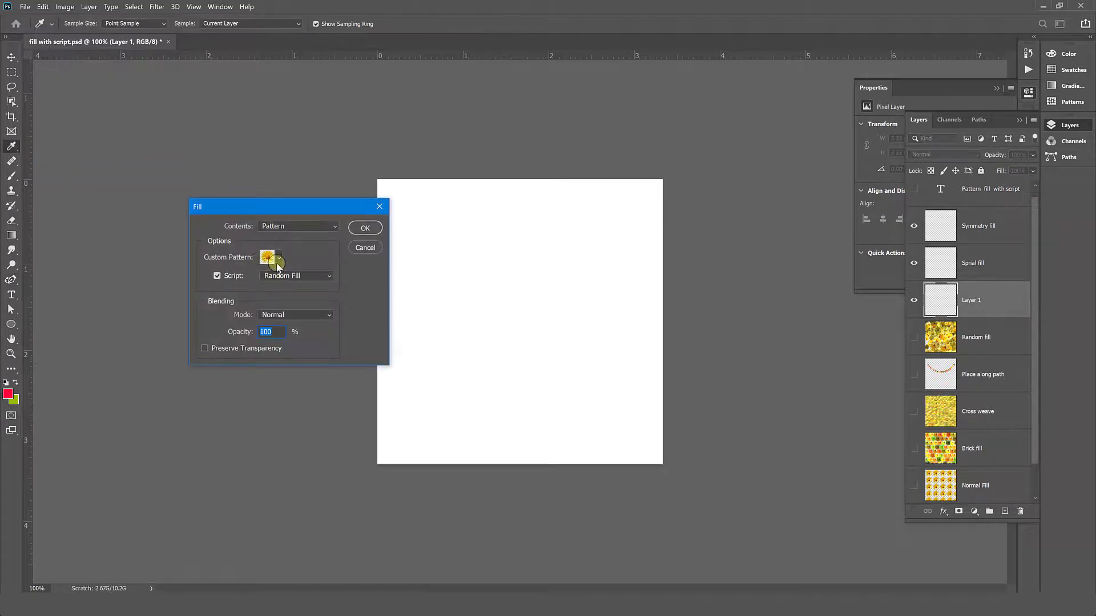
left_click(277, 264)
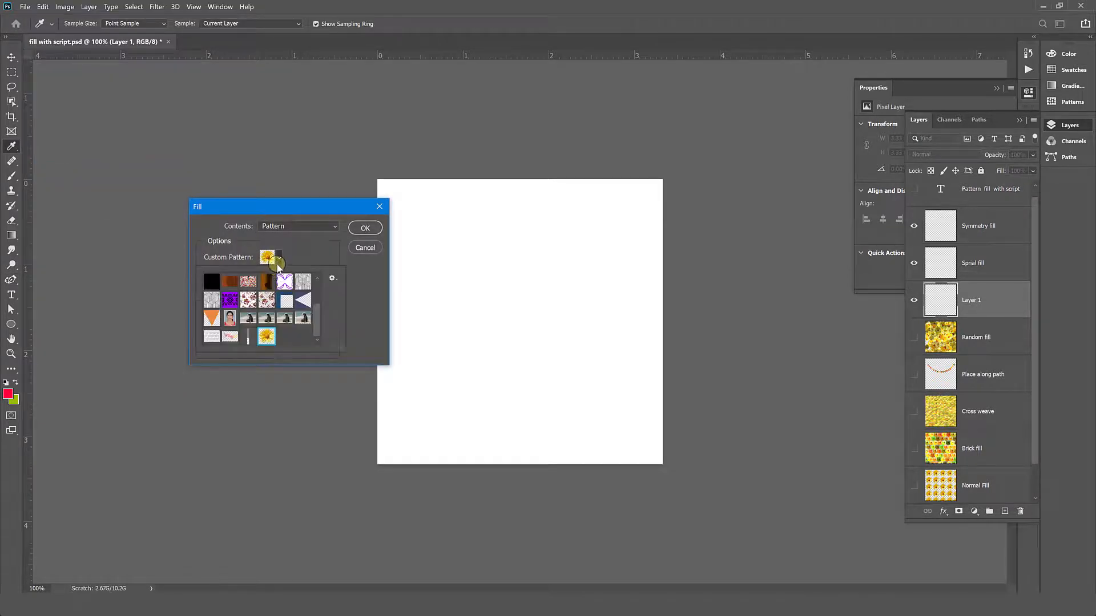
left_click(304, 319)
left_click(303, 268)
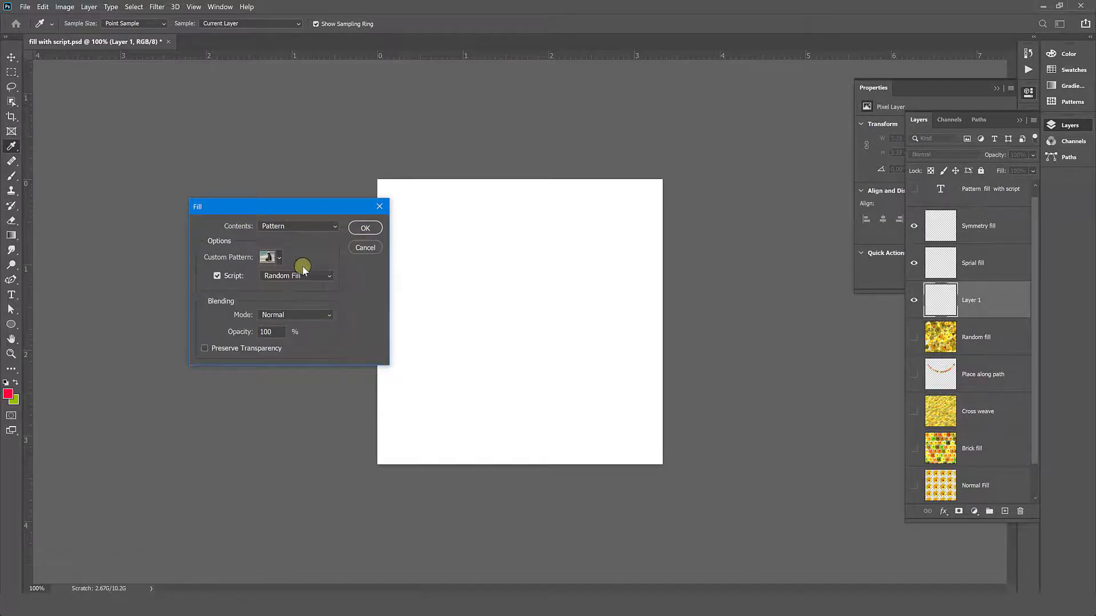
left_click(365, 230)
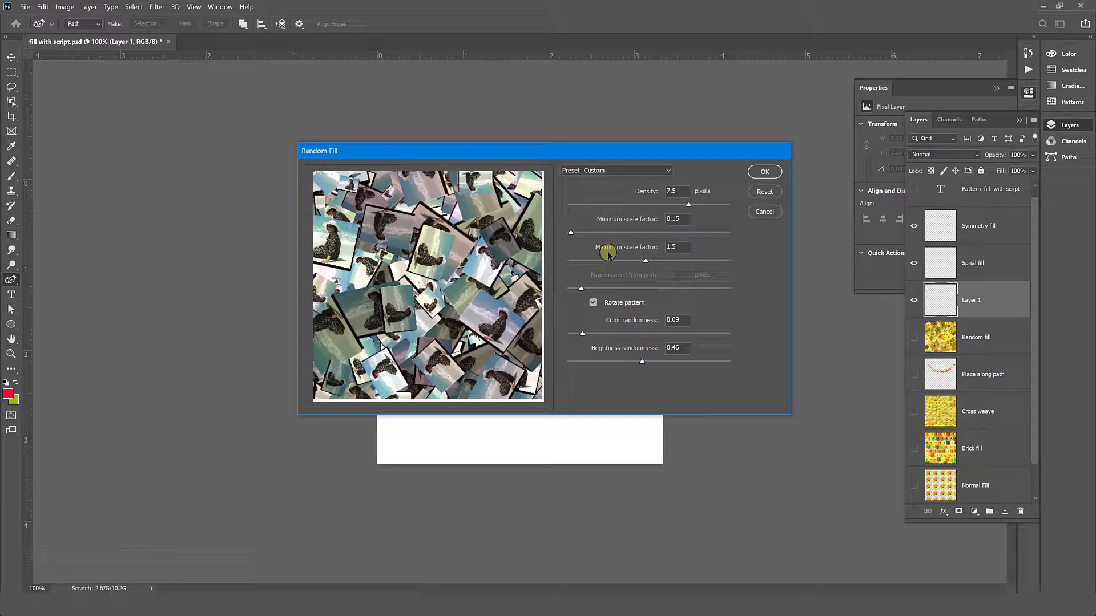
left_click(764, 172)
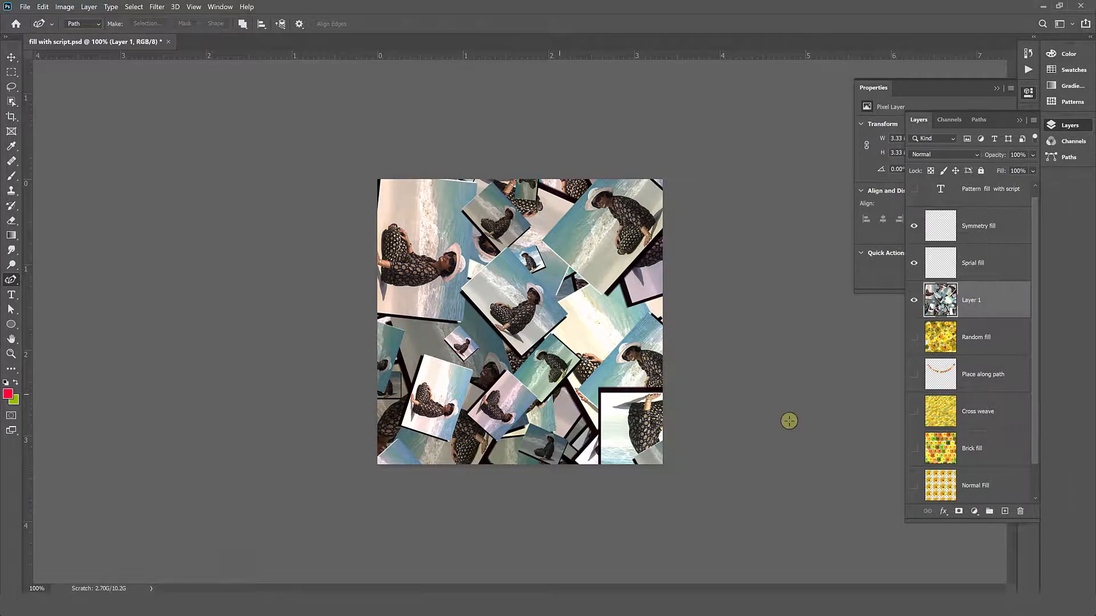
- Hide Layer 1 and start a yellow flower pattern fill with the Spiral script on the Sprial fill layer
left_click(972, 270)
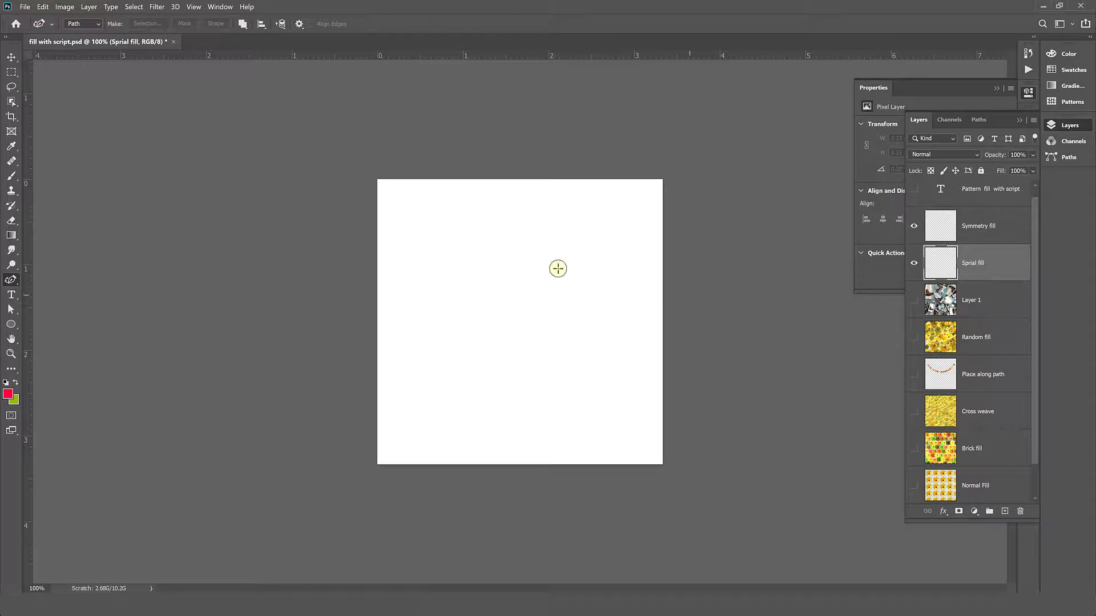
left_click(49, 9)
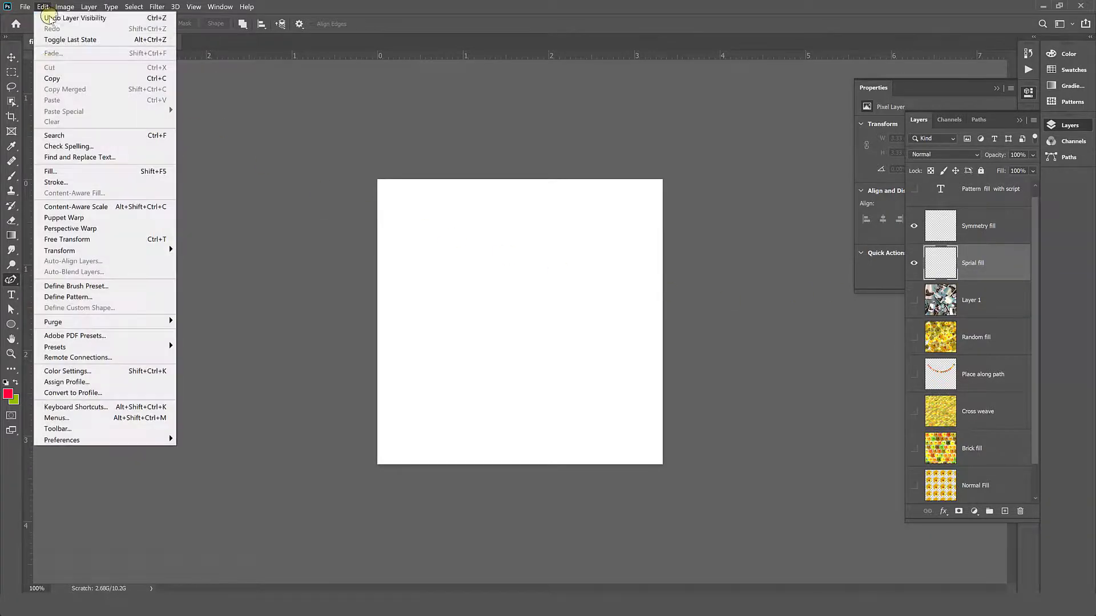
left_click(64, 172)
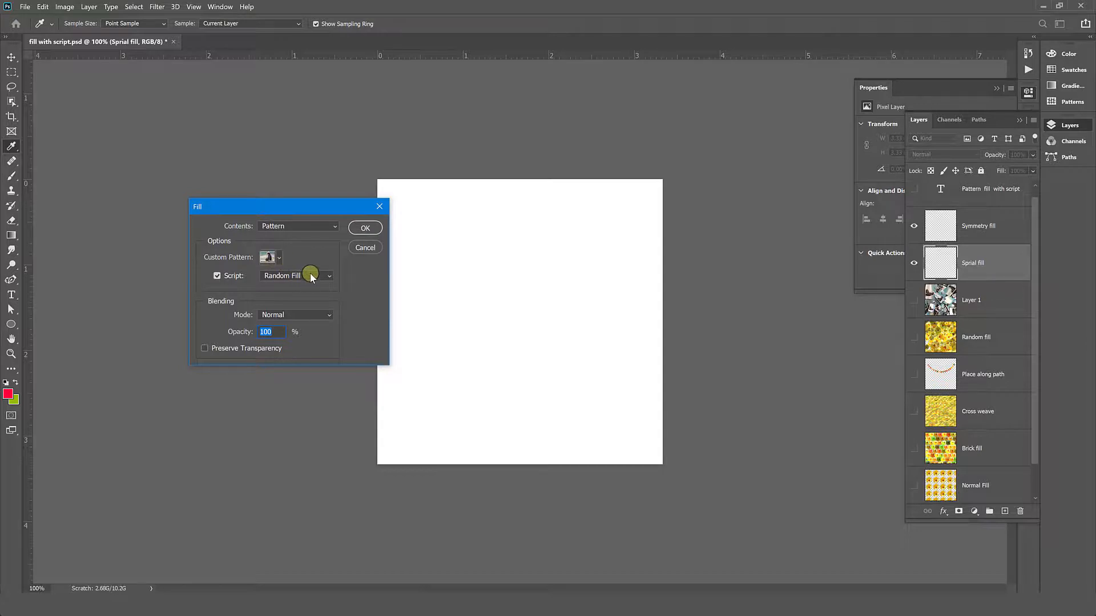
left_click(311, 276)
left_click(285, 325)
left_click(279, 257)
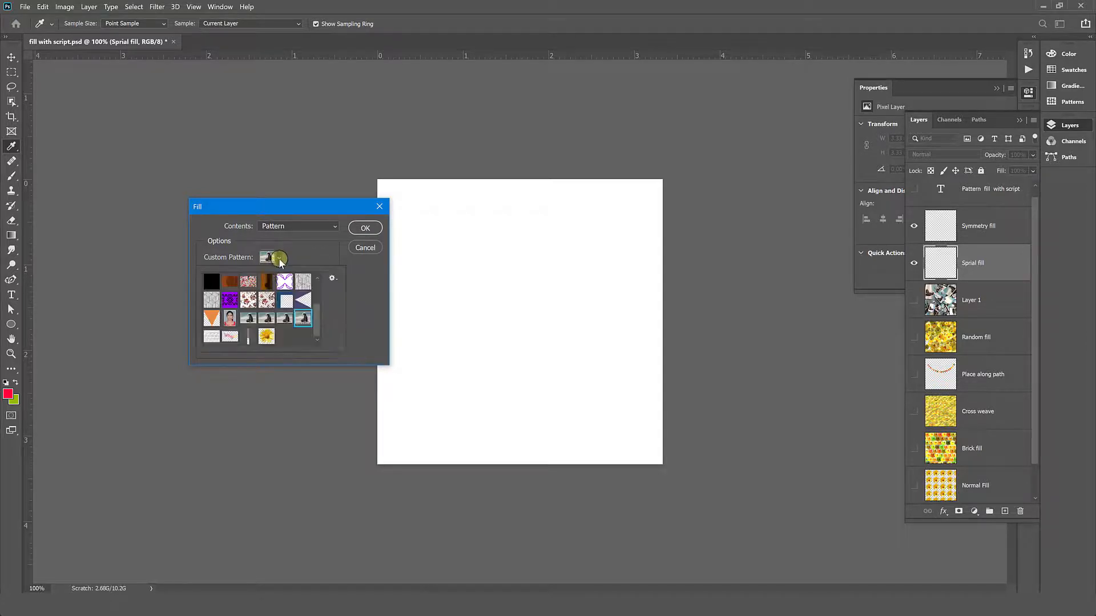
left_click(267, 337)
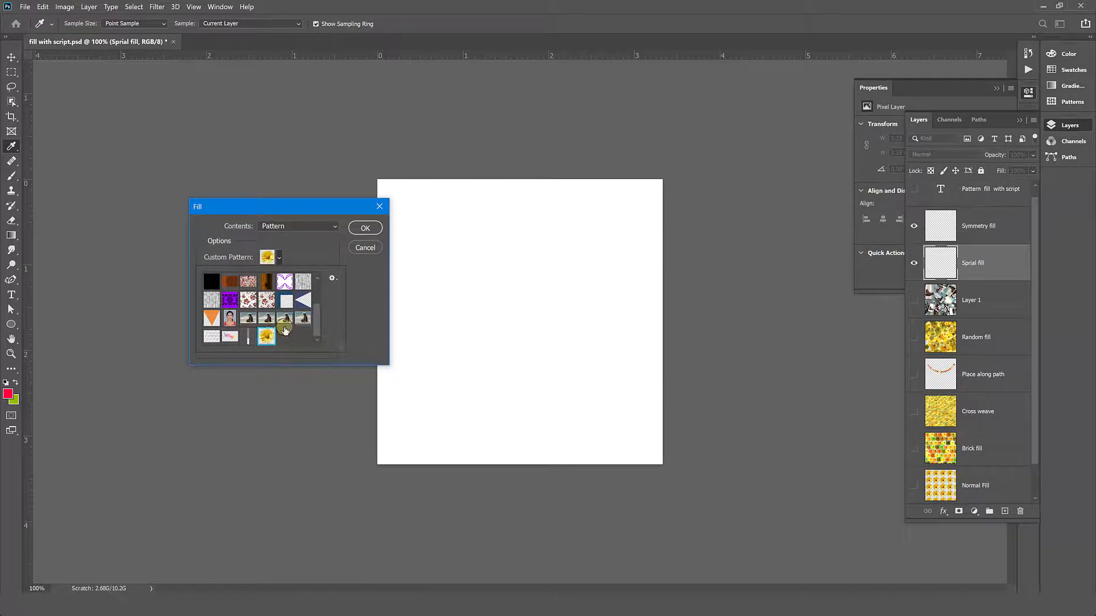
left_click(366, 229)
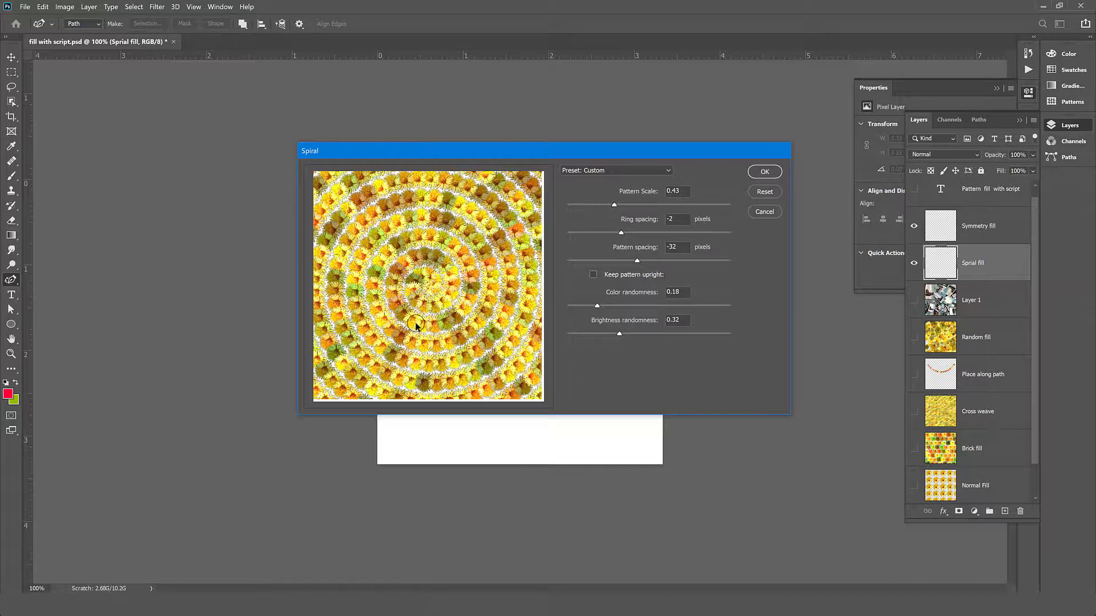
- Apply the spiral with pattern scale 0.57, pattern spacing 6 pixels, color randomness 0.37 and brightness randomness 0.06
left_click(633, 205)
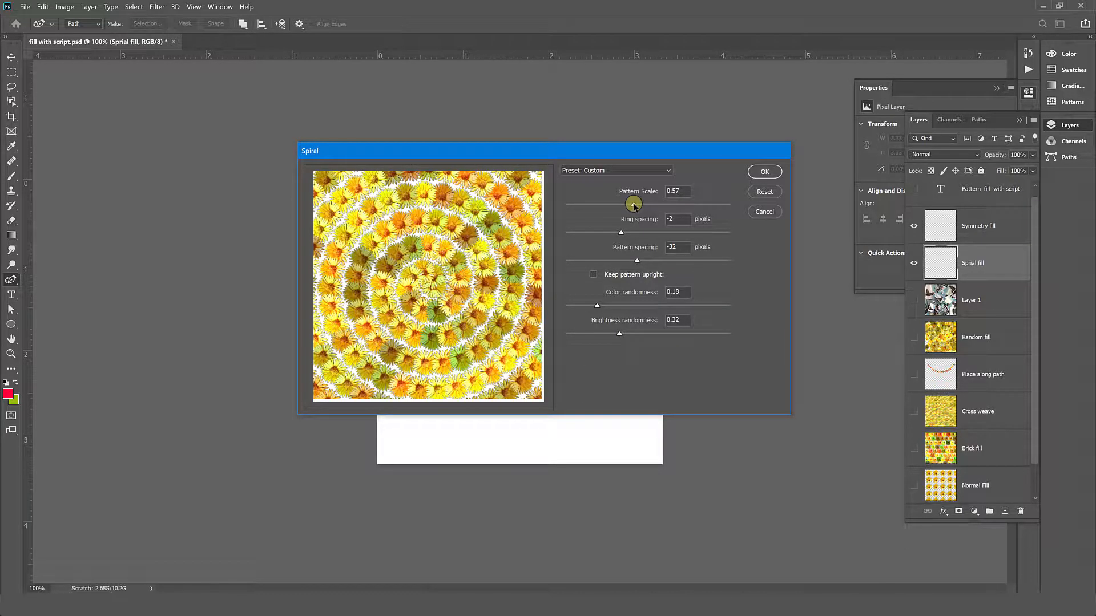
mouse_move(620, 232)
left_mouse_down()
mouse_move(608, 233)
mouse_move(631, 233)
mouse_move(621, 233)
left_mouse_up()
left_click(661, 261)
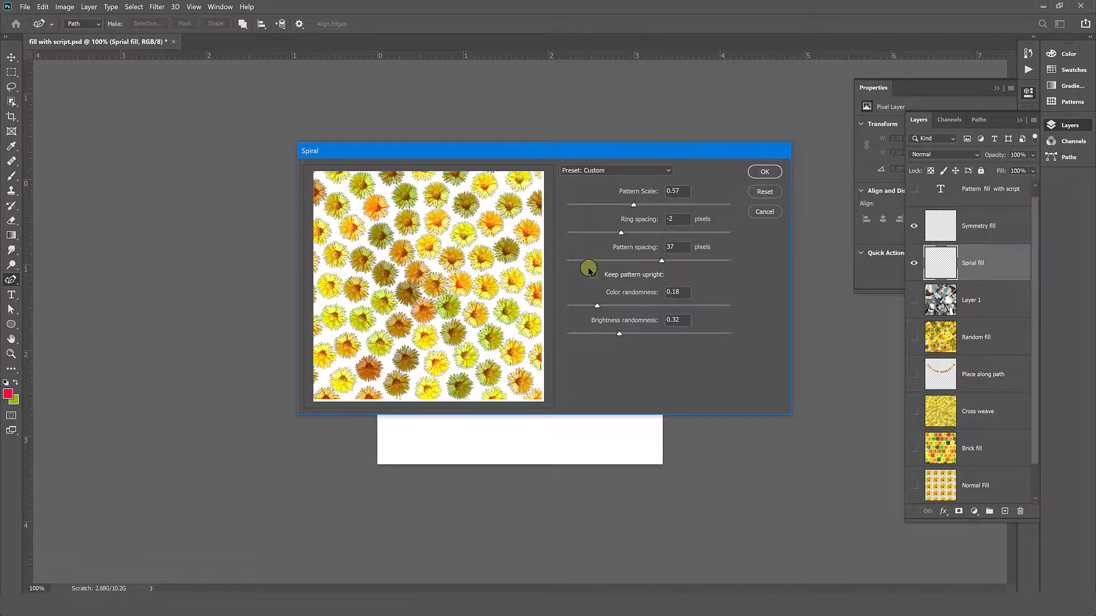
left_click(651, 260)
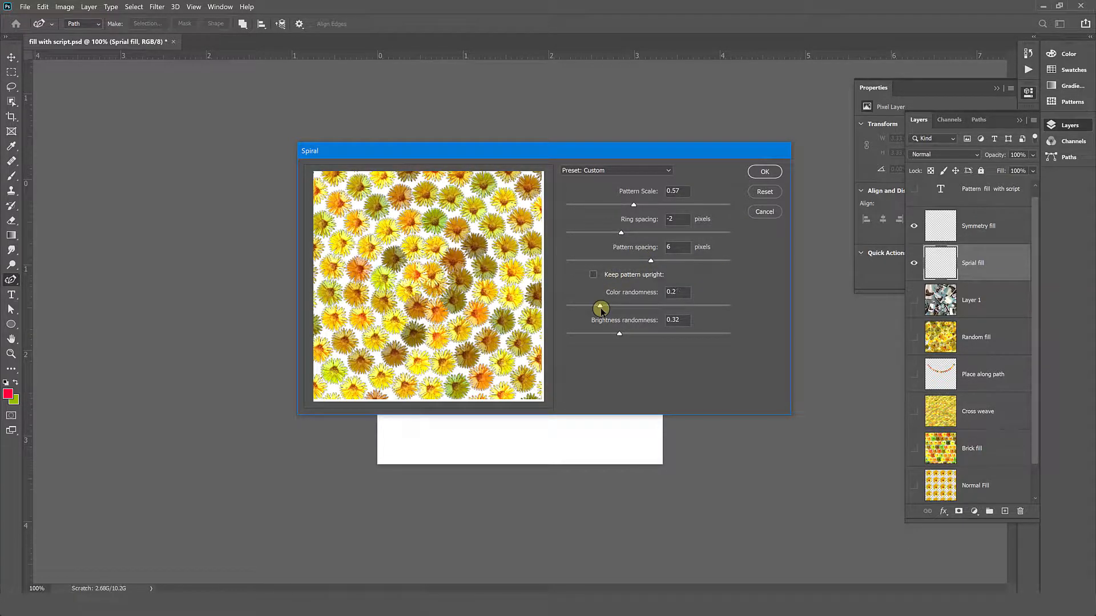
left_click_drag(601, 309, 577, 337)
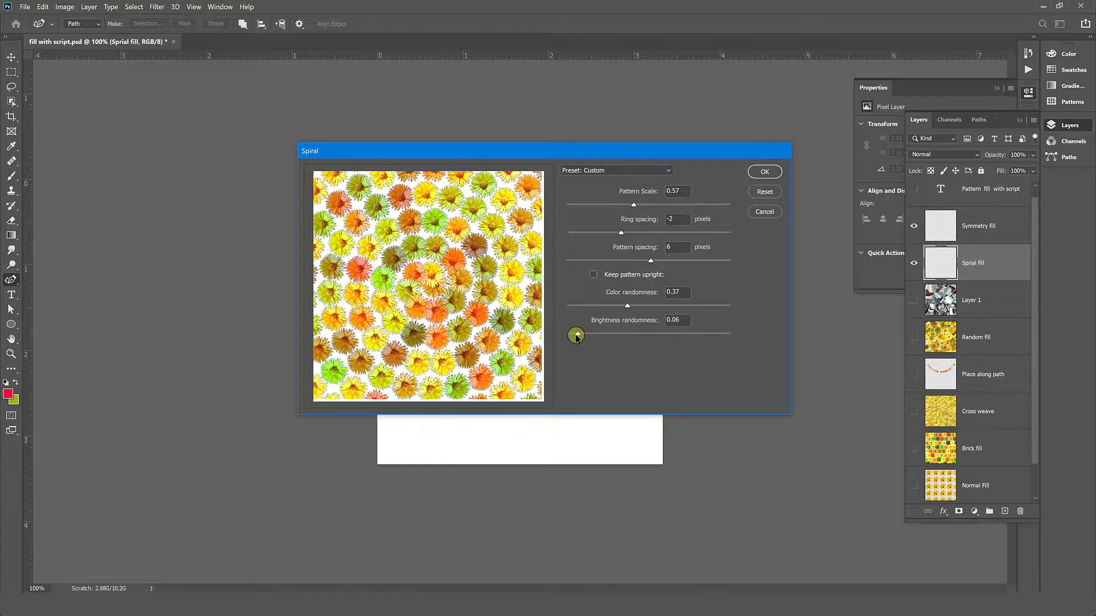
left_click(765, 172)
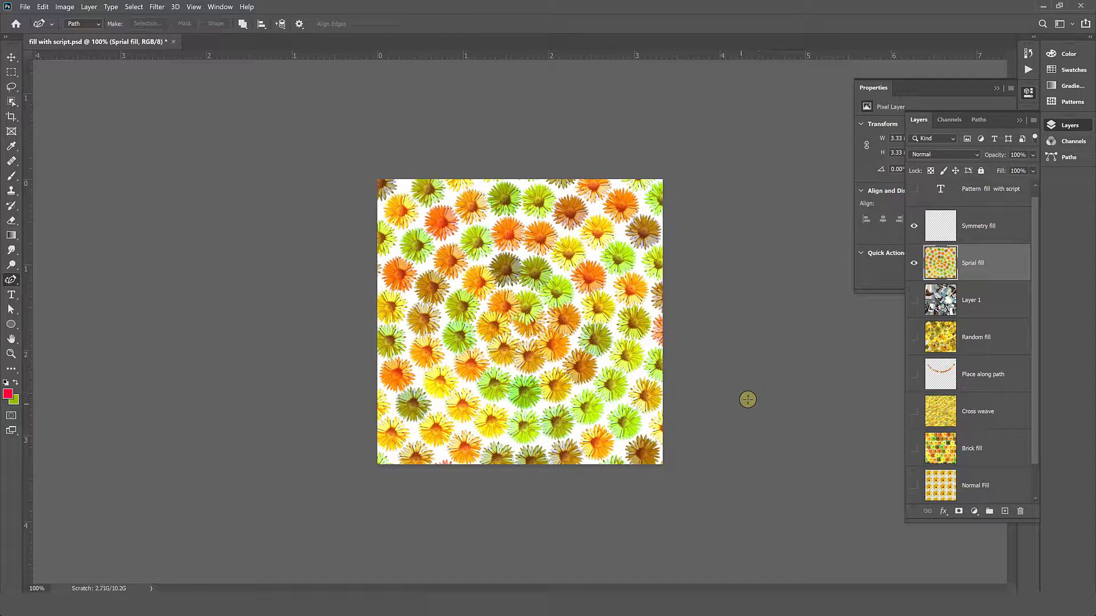
- Hide the Sprial fill layer and start a yellow flower pattern fill with the Symmetry Fill script on the Symmetry fill layer
left_click(977, 228)
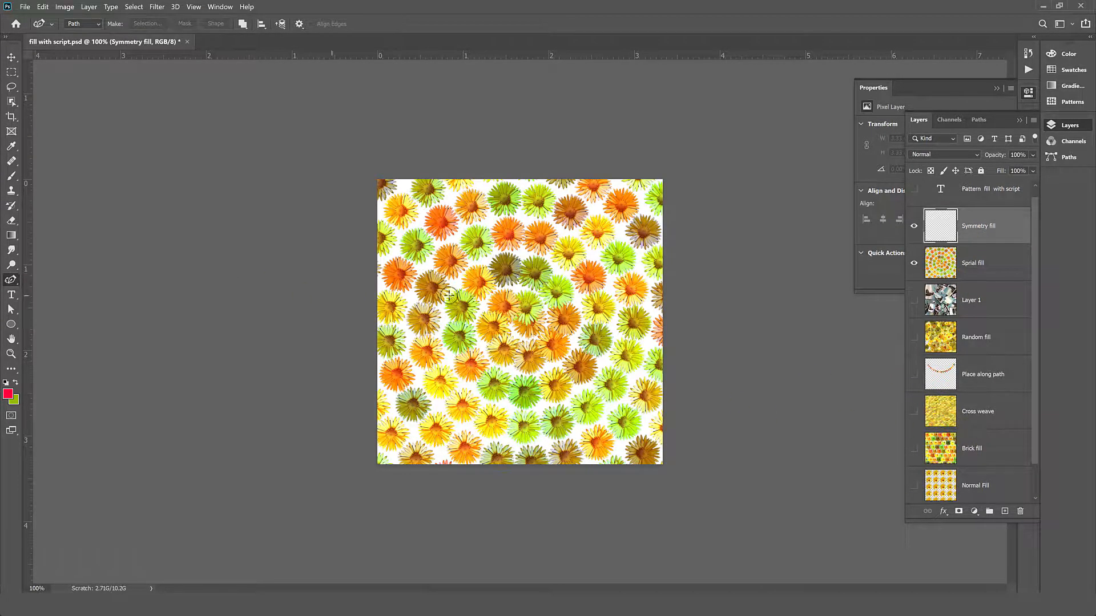
left_click(914, 263)
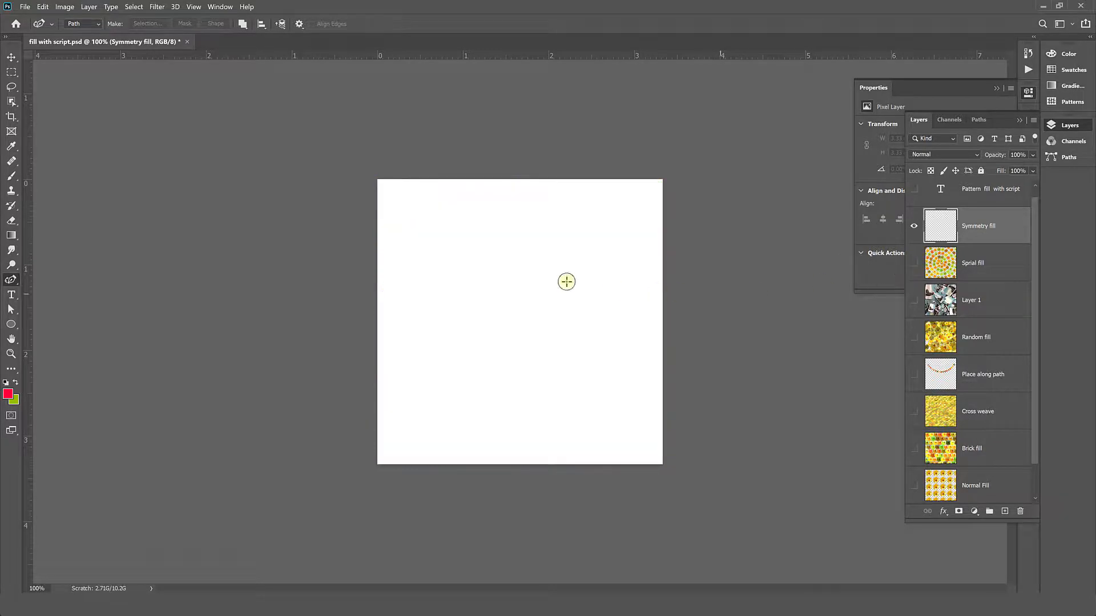
left_click(43, 7)
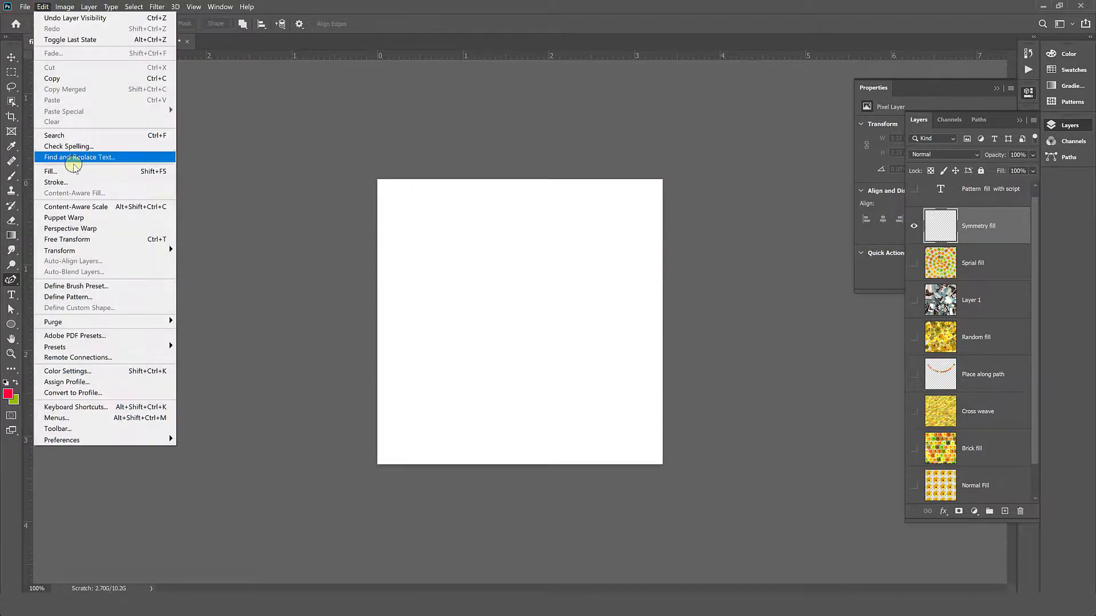
left_click(74, 171)
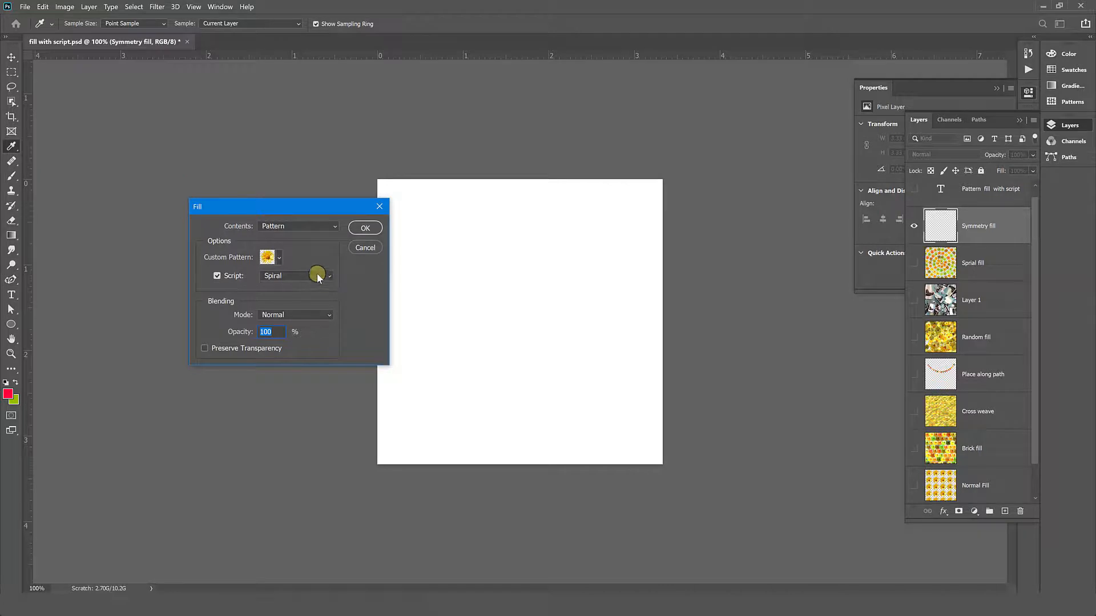
left_click(317, 276)
left_click(318, 340)
left_click(365, 228)
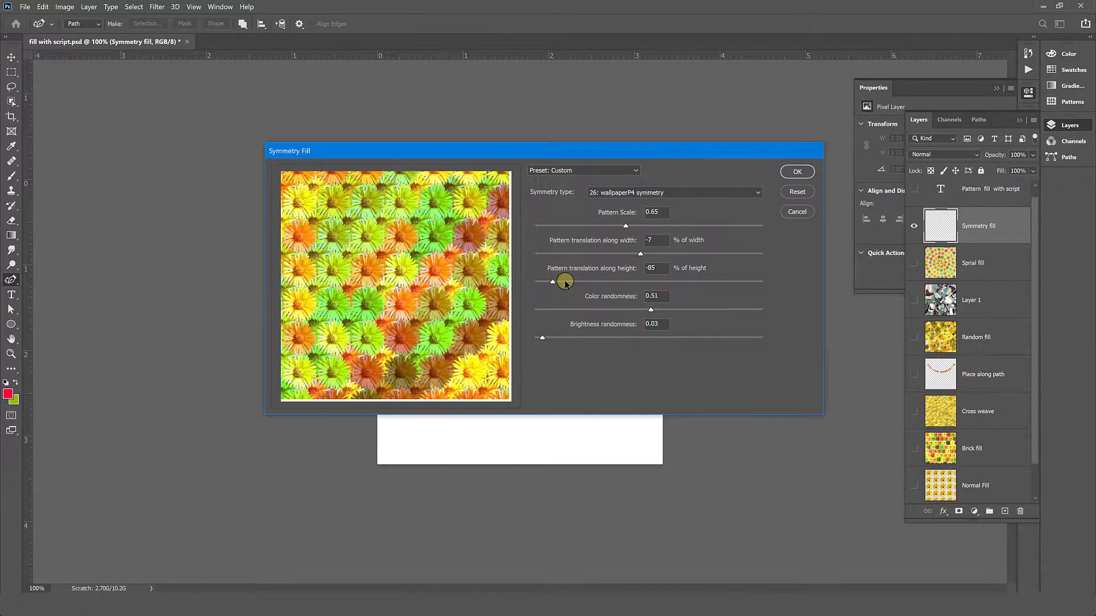
- Set the pattern scale to 0.56 and width translation to -35%, and try the line reflection symmetry type
left_click(601, 226)
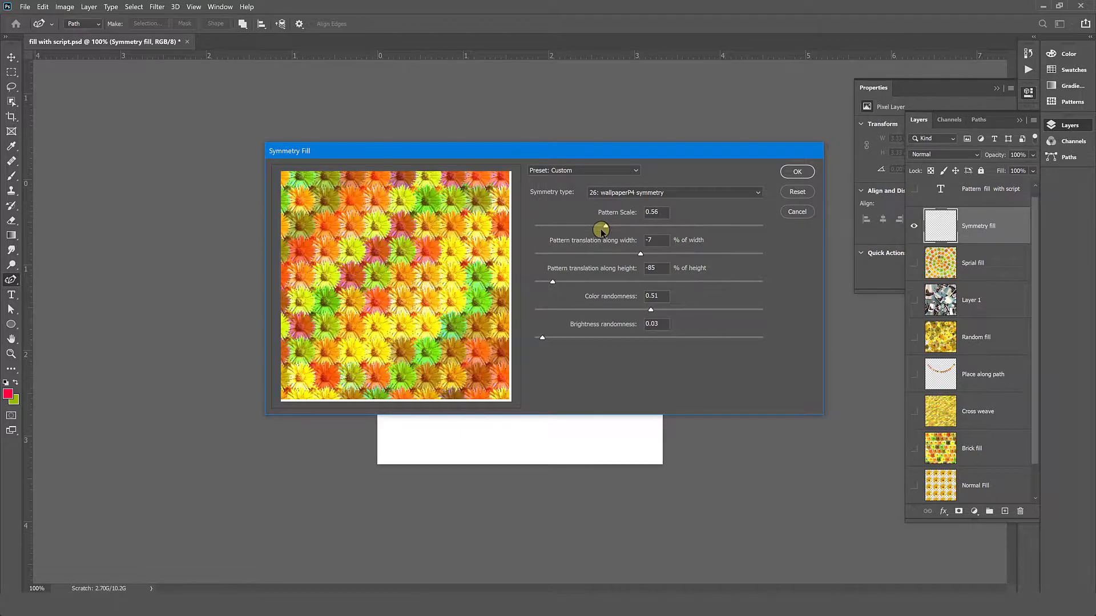
left_click(608, 255)
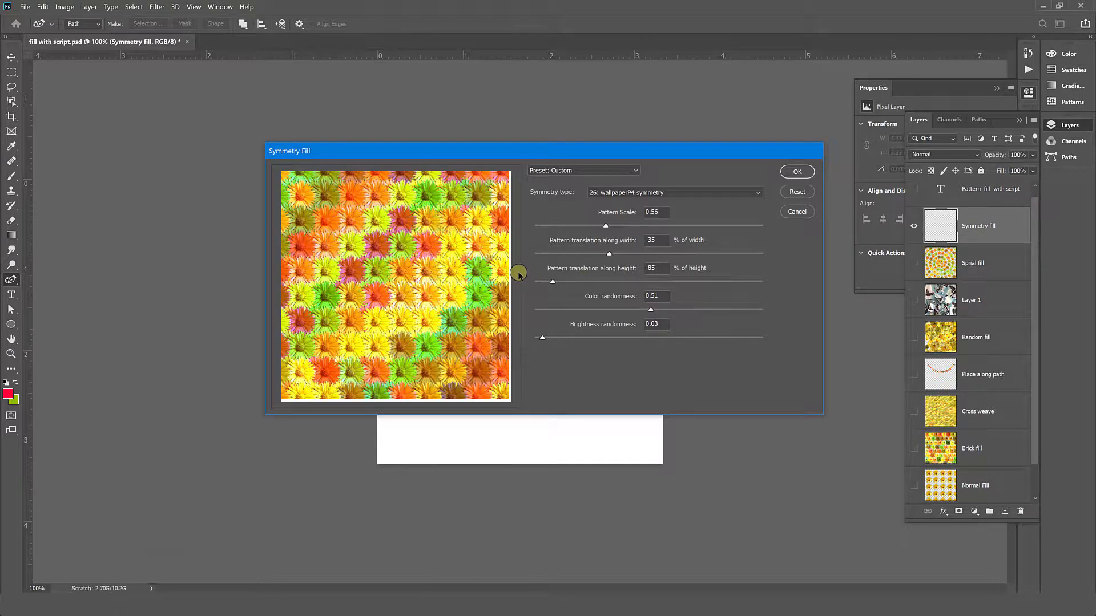
left_click(696, 192)
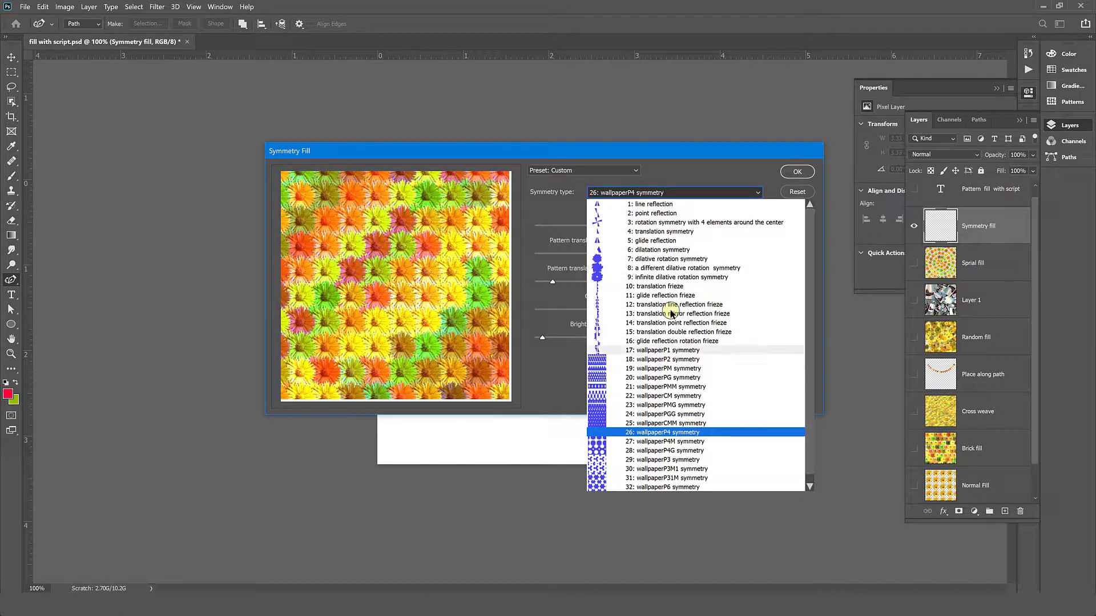
left_click(660, 206)
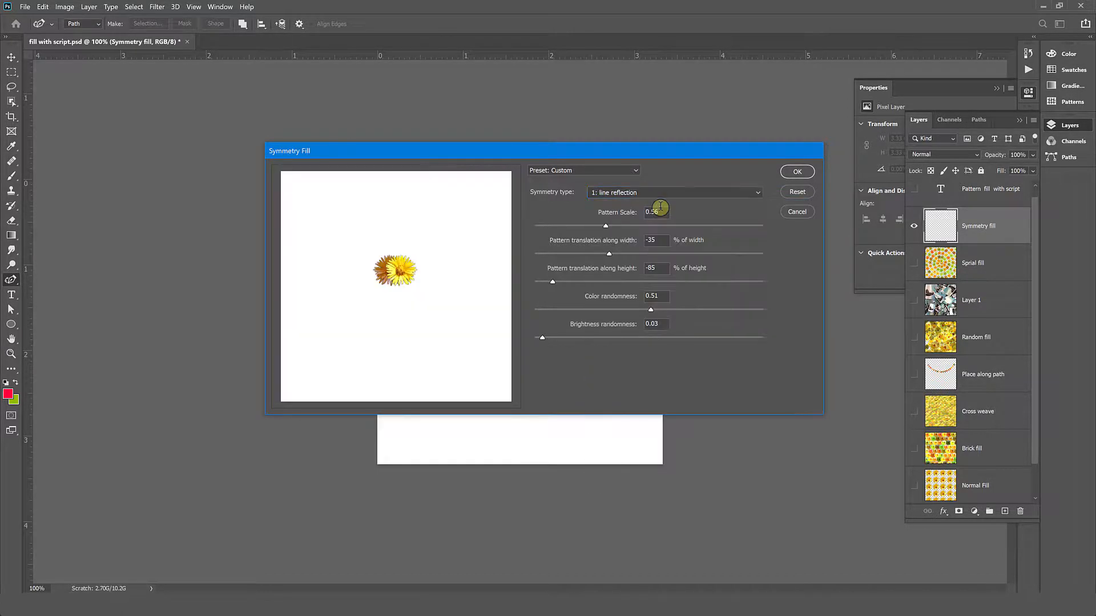
- Try the 4-element rotation, dilative rotation, translation double reflection frieze and wallpaperP2 symmetry types in the preview
left_click(668, 194)
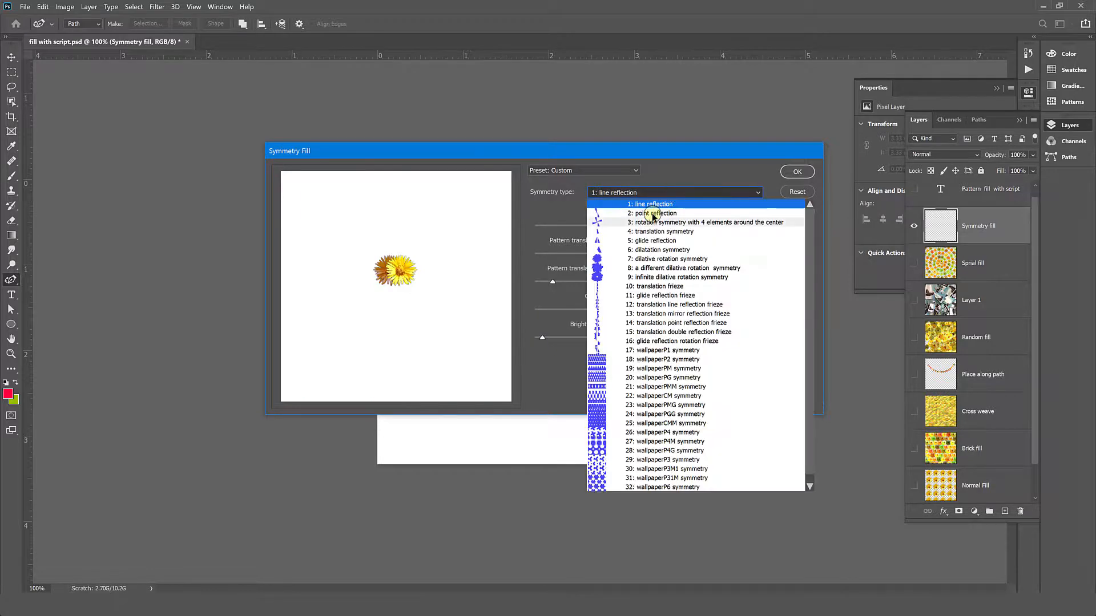
left_click(664, 221)
left_click(670, 194)
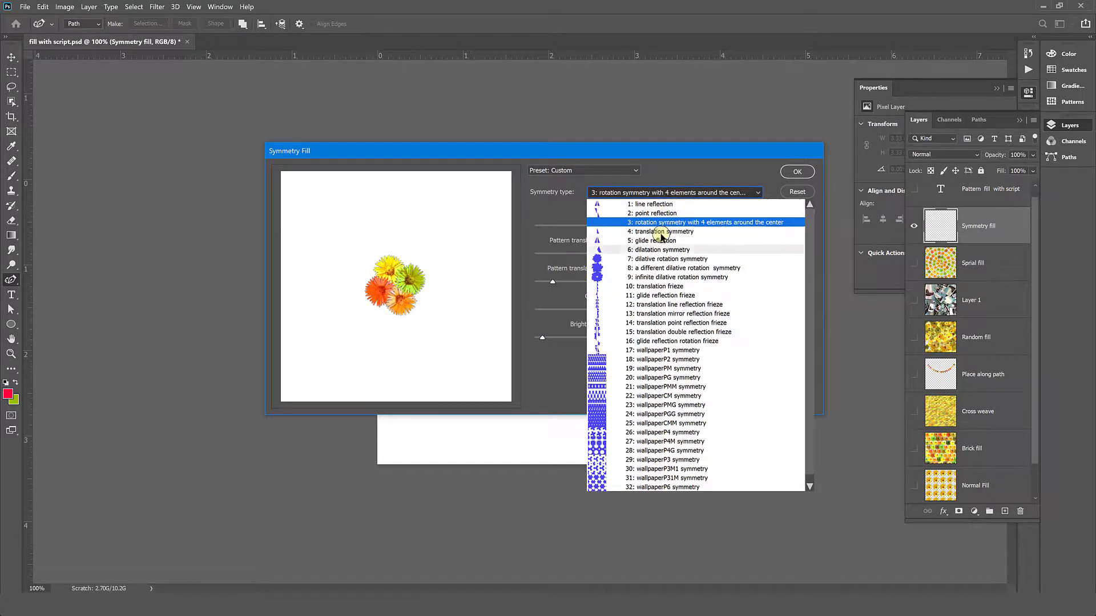
left_click(660, 256)
left_click(687, 192)
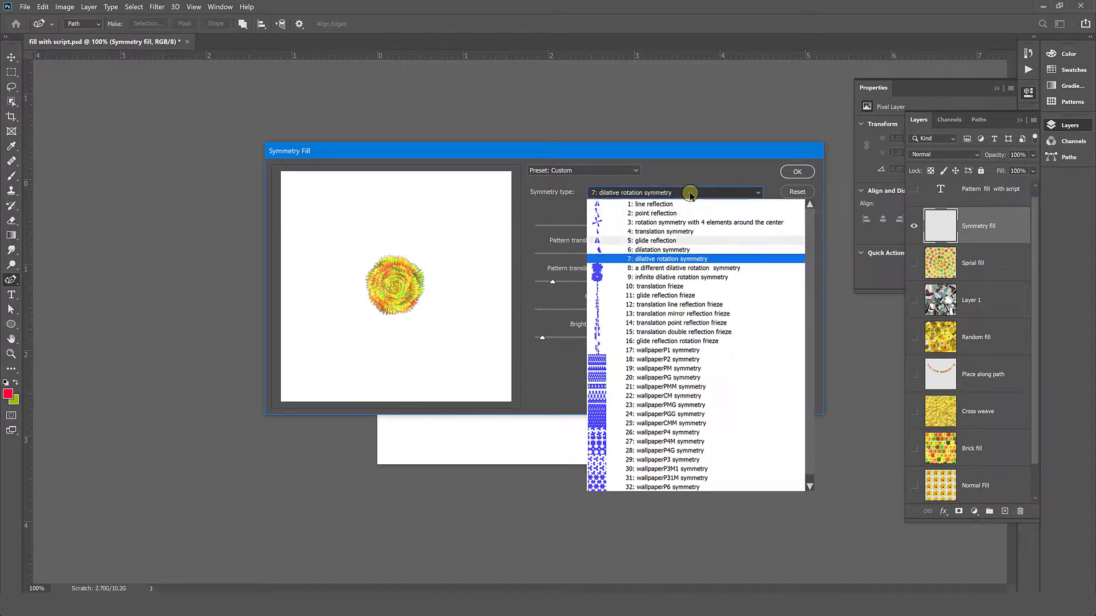
left_click(678, 332)
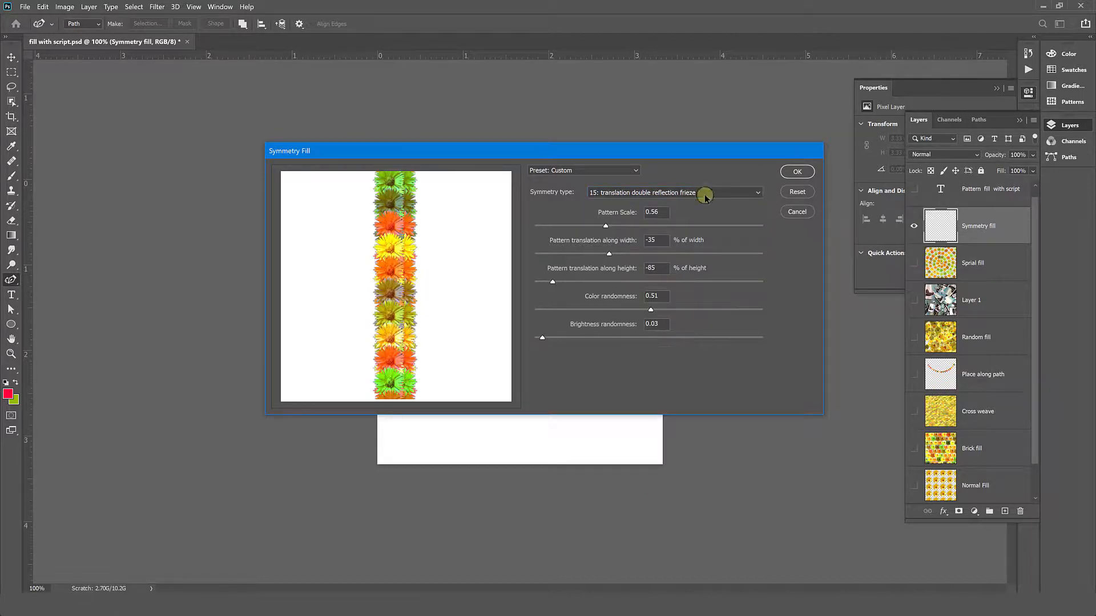
left_click(704, 193)
left_click(606, 359)
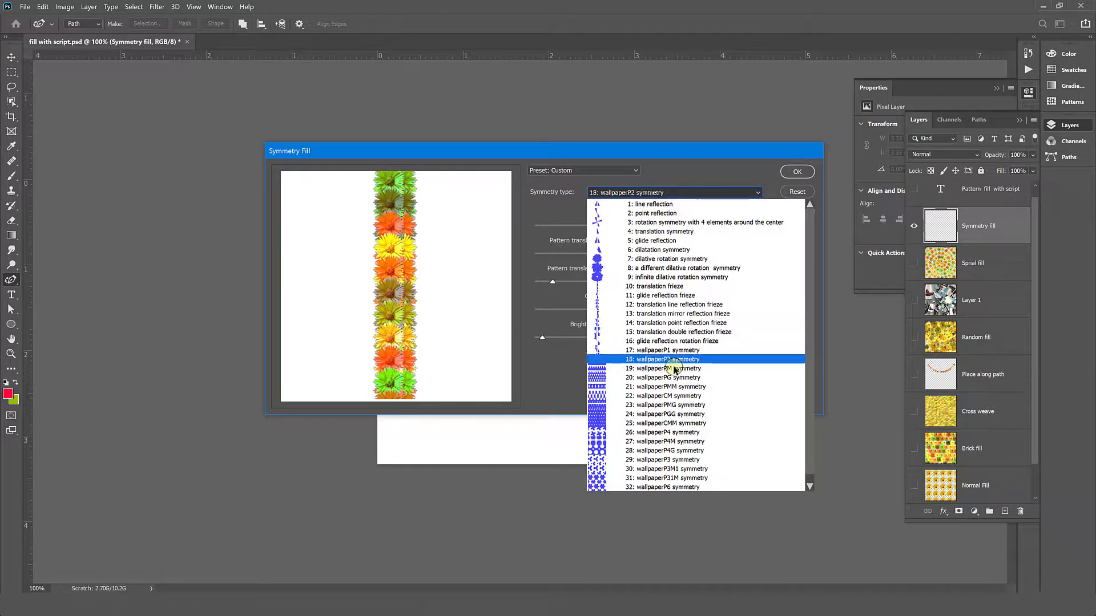
- Try the wallpaperPGG, wallpaperP31M and translation frieze symmetry types in the preview
left_click(690, 193)
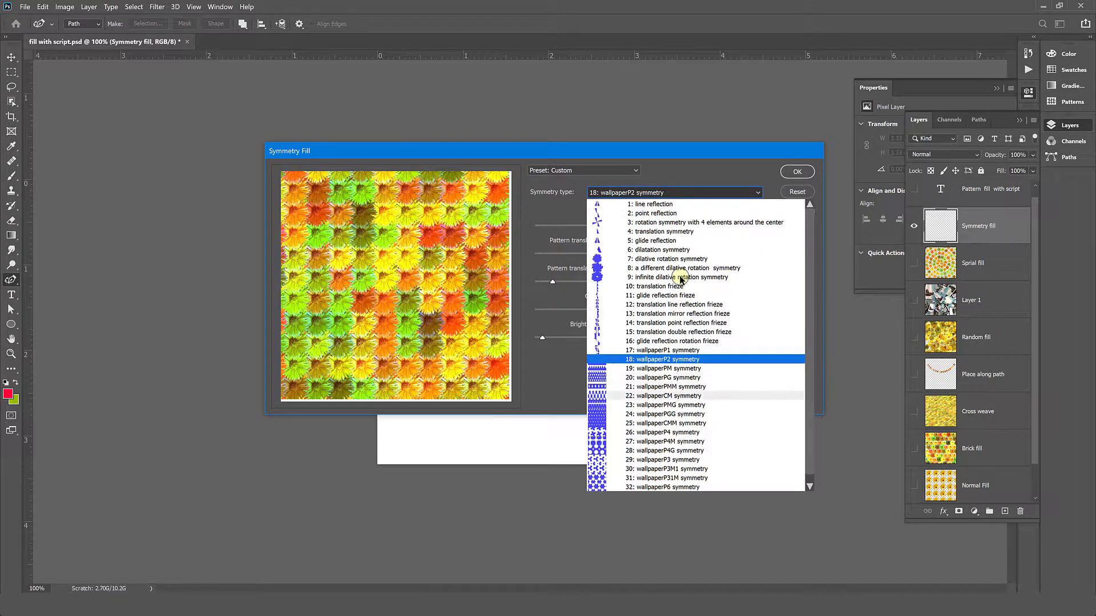
left_click(665, 410)
left_click(675, 194)
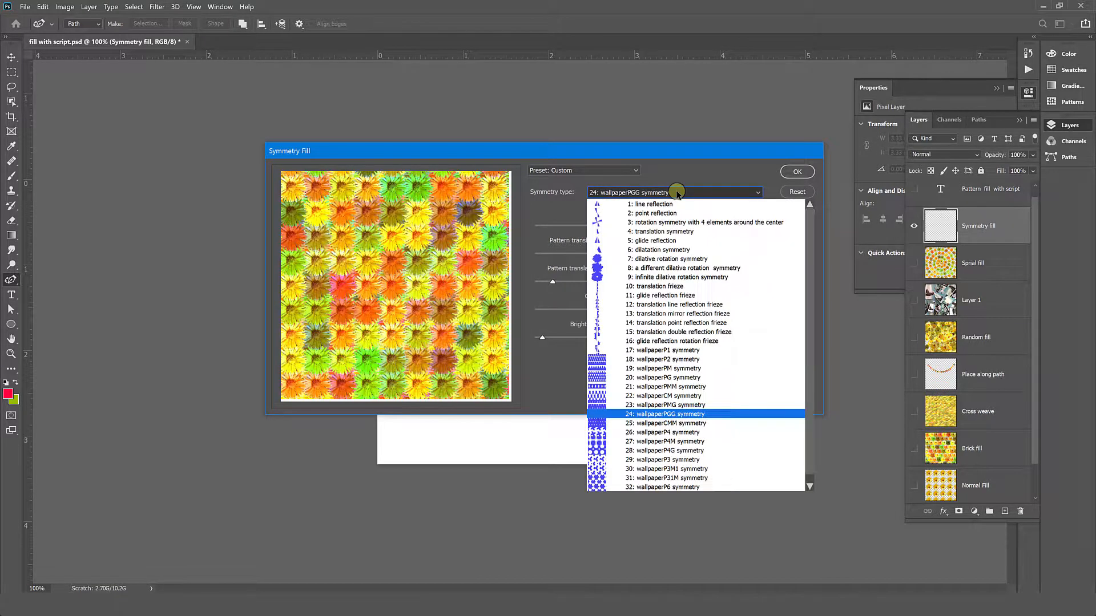
left_click(665, 477)
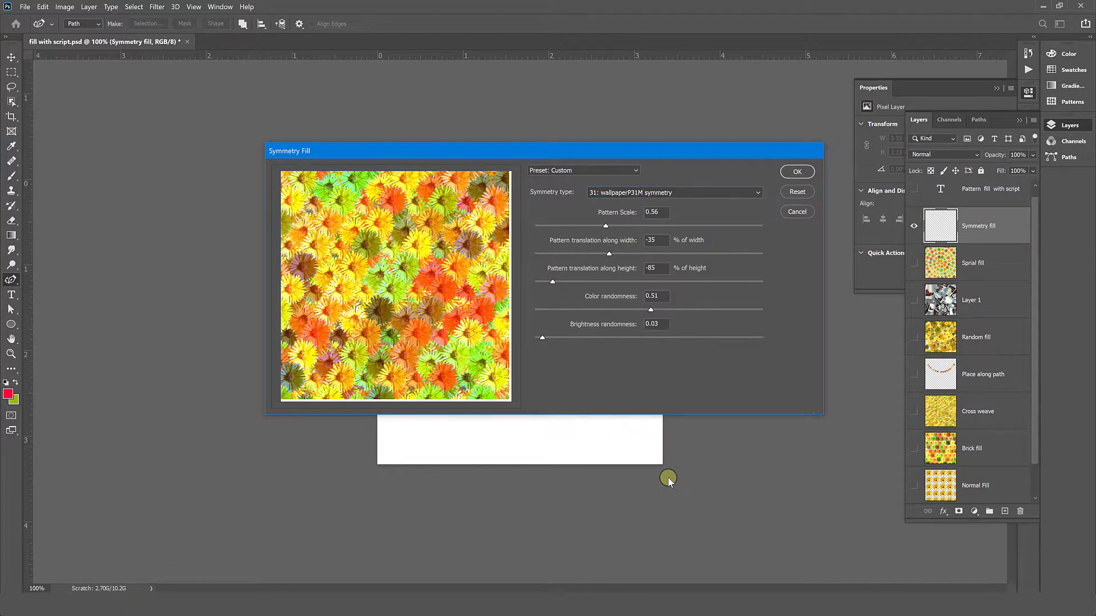
left_click(708, 193)
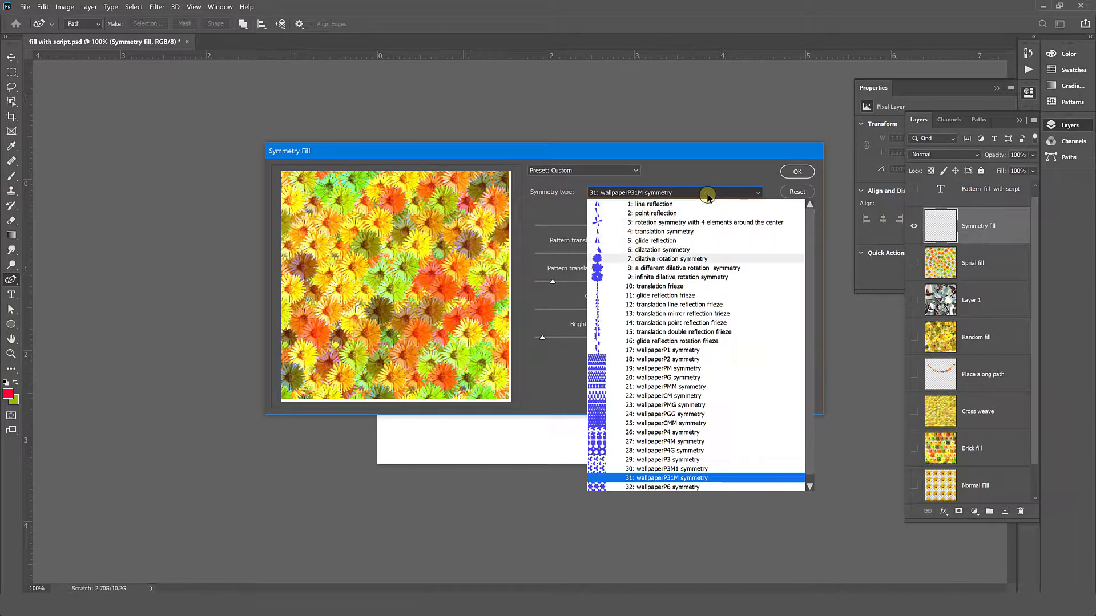
left_click(681, 277)
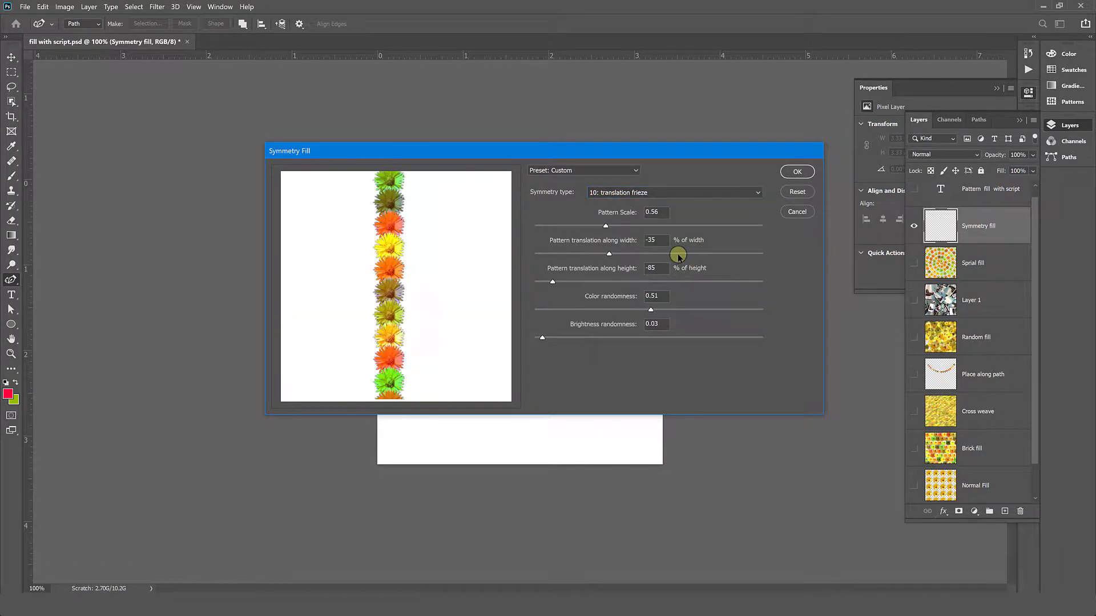
- Apply the fill with dilative rotation symmetry, pattern scale 1.17, width translation -65% and height translation 40%
left_click(671, 193)
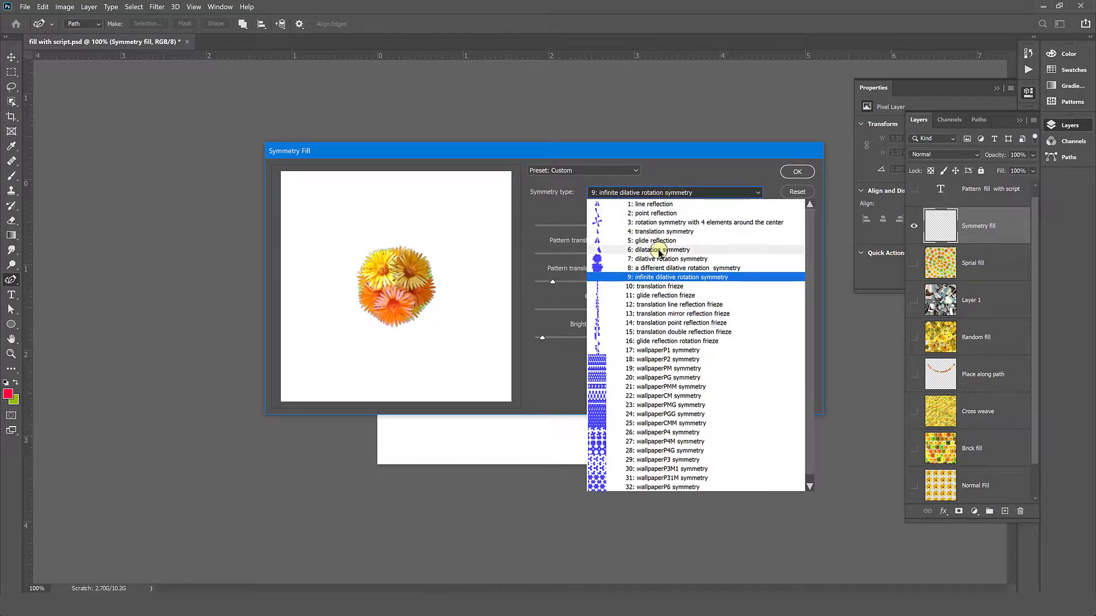
left_click(663, 258)
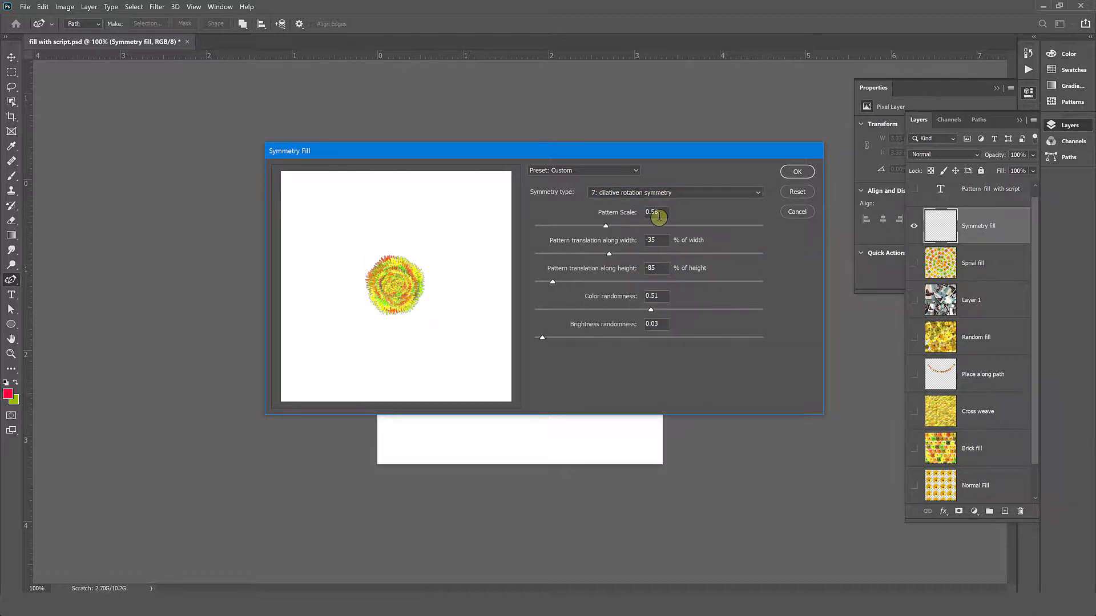
left_click_drag(605, 225, 693, 226)
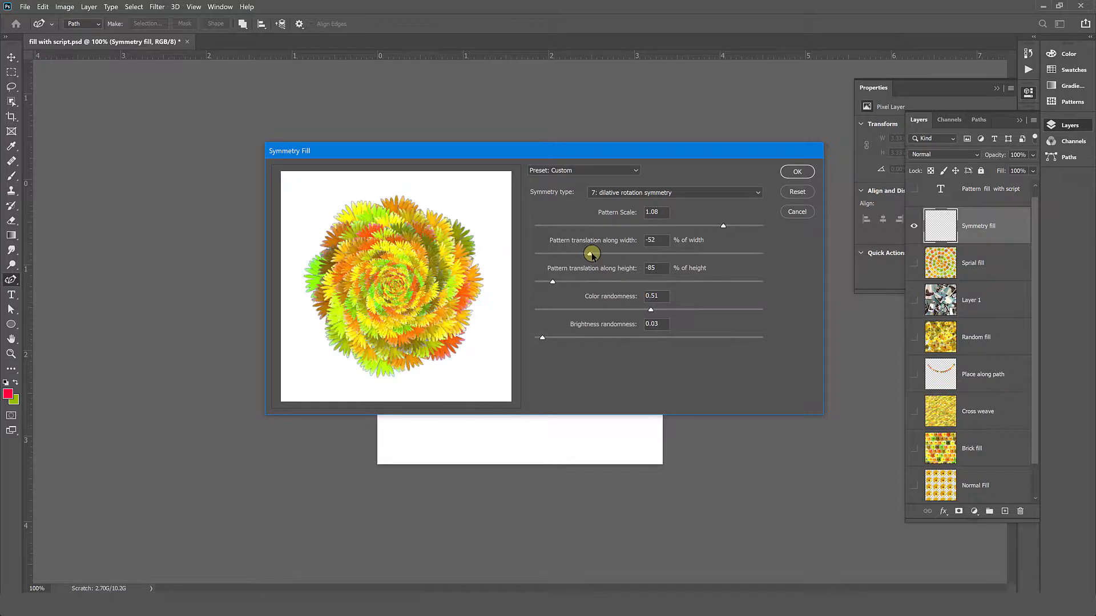
left_click_drag(585, 258, 577, 257)
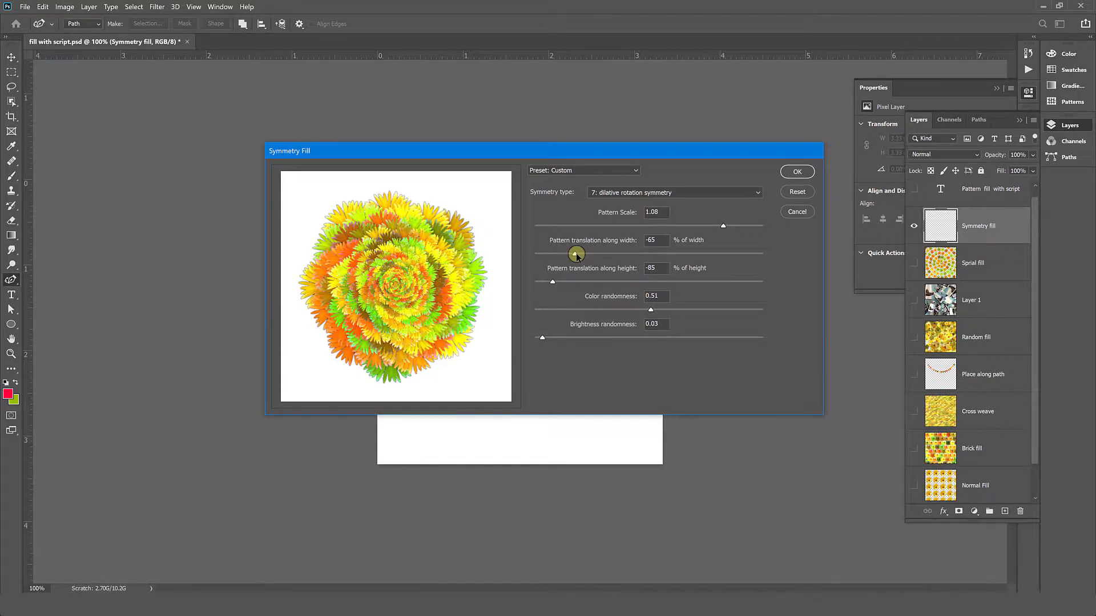
left_click_drag(547, 282, 695, 282)
left_click_drag(723, 226, 742, 227)
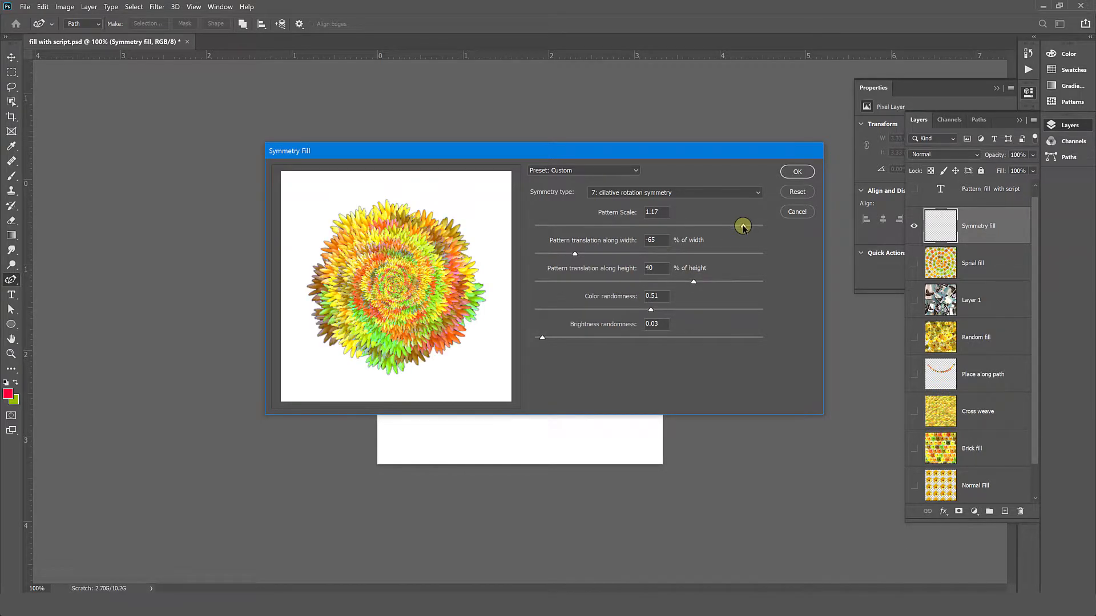
left_click(797, 172)
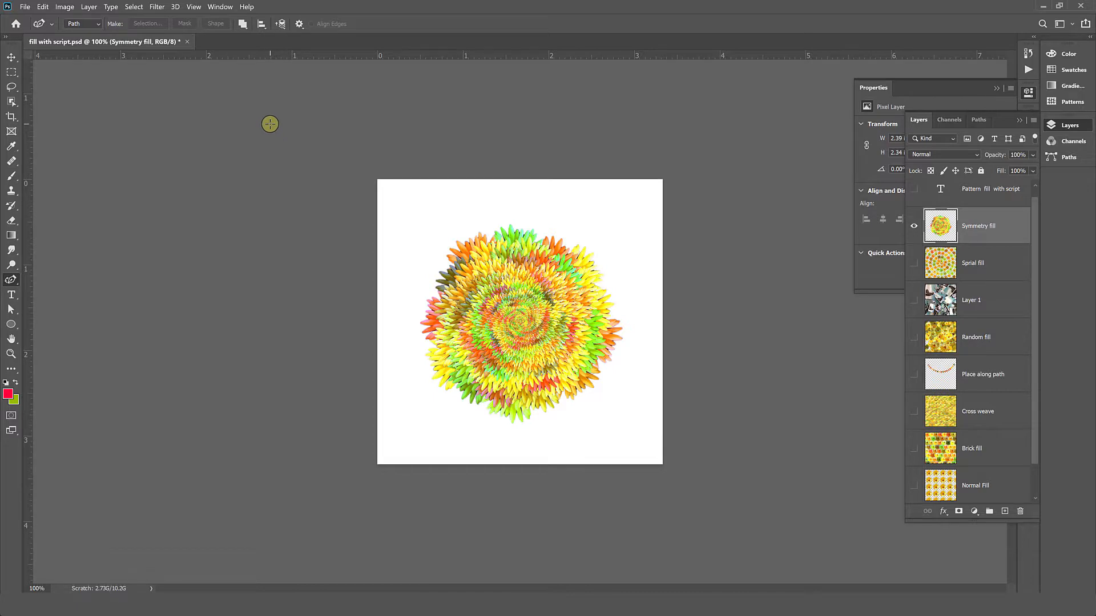
- Reopen the Fill settings for the Symmetry fill layer and review the available pattern scripts
left_click(43, 7)
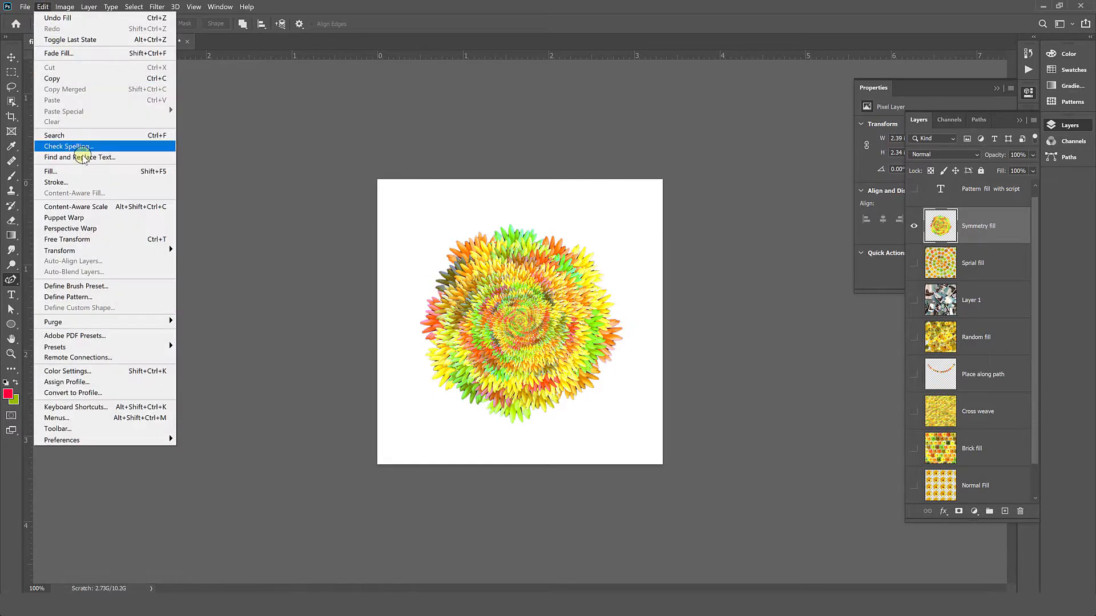
left_click(74, 171)
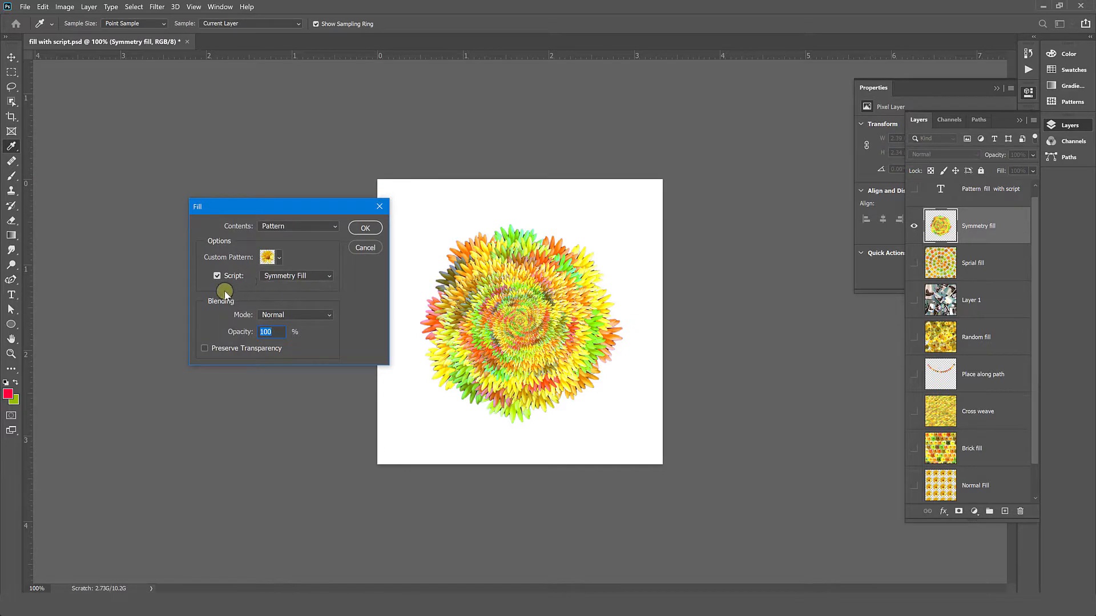
left_click(305, 276)
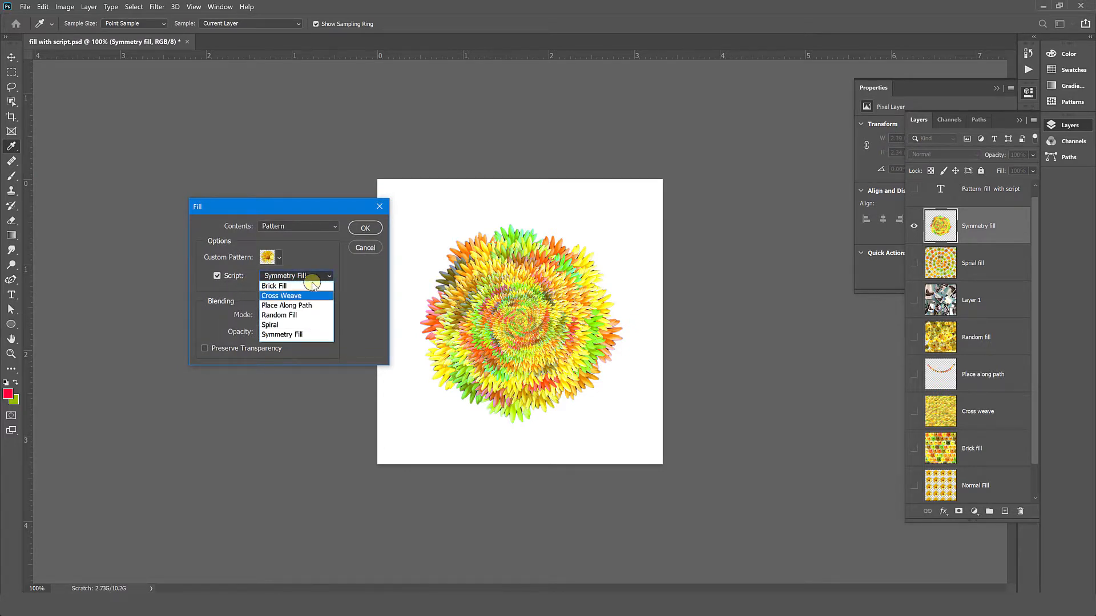